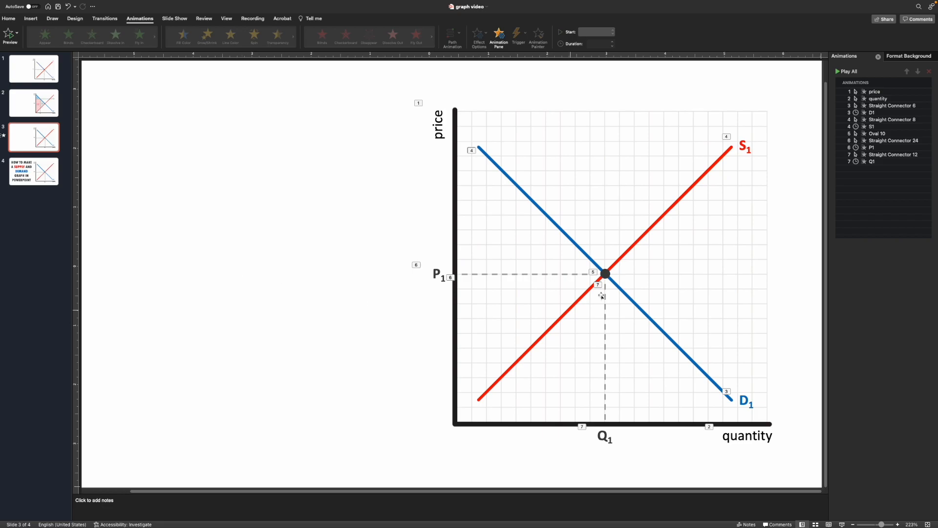
# Select all entries in the animation list and delete every animation on the slide.
pyautogui.click(877, 93)
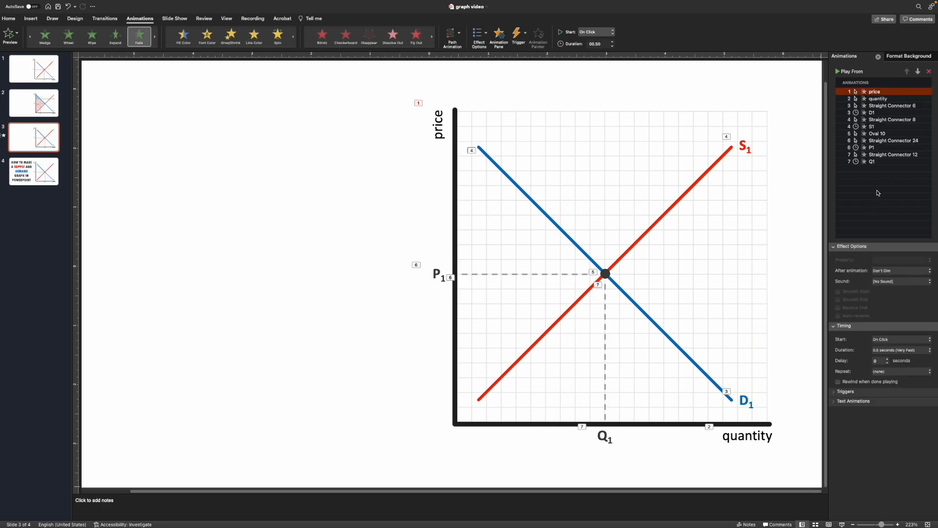
pyautogui.keyDown('shift'); pyautogui.click(875, 163); pyautogui.keyUp('shift')
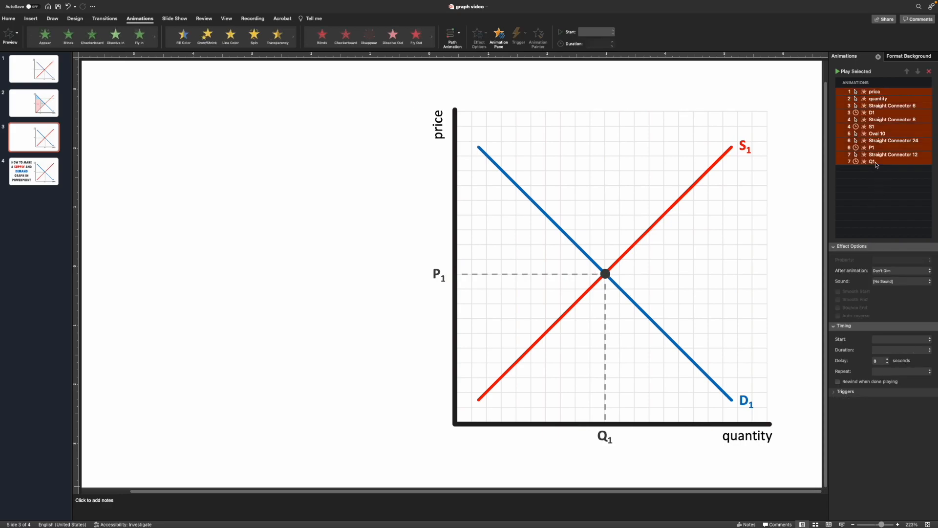
pyautogui.press('Delete')
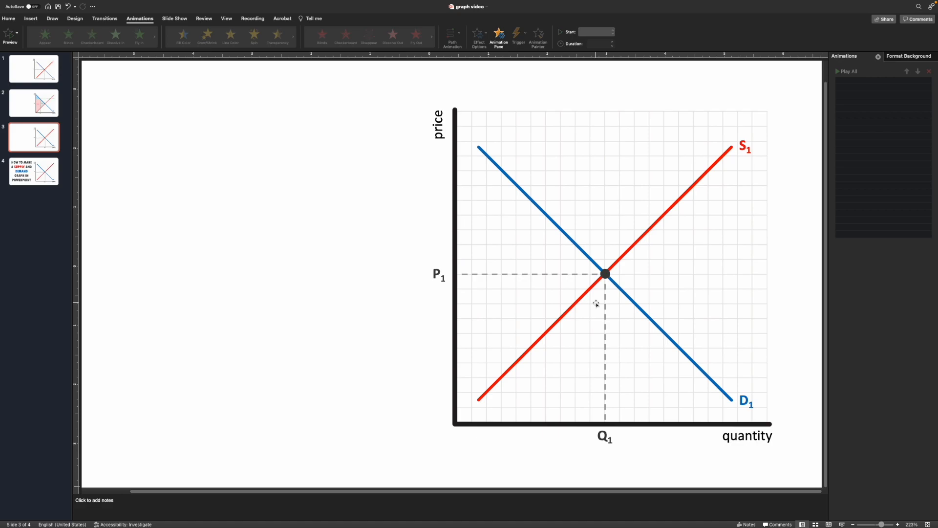
# Duplicate the D1 demand line and move the copy up and to the right of the original.
pyautogui.click(634, 300)
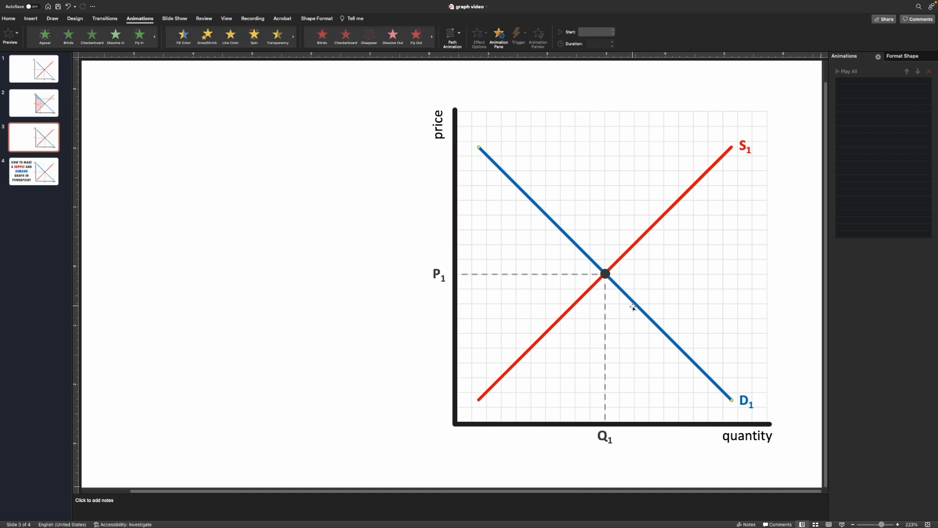
pyautogui.moveTo(633, 307); pyautogui.dragTo(685, 299)
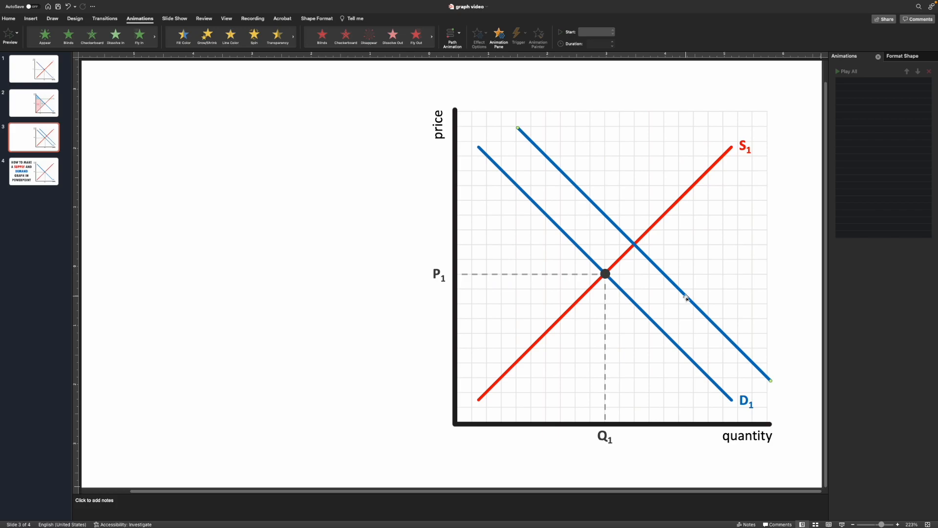
pyautogui.moveTo(686, 297); pyautogui.dragTo(683, 261)
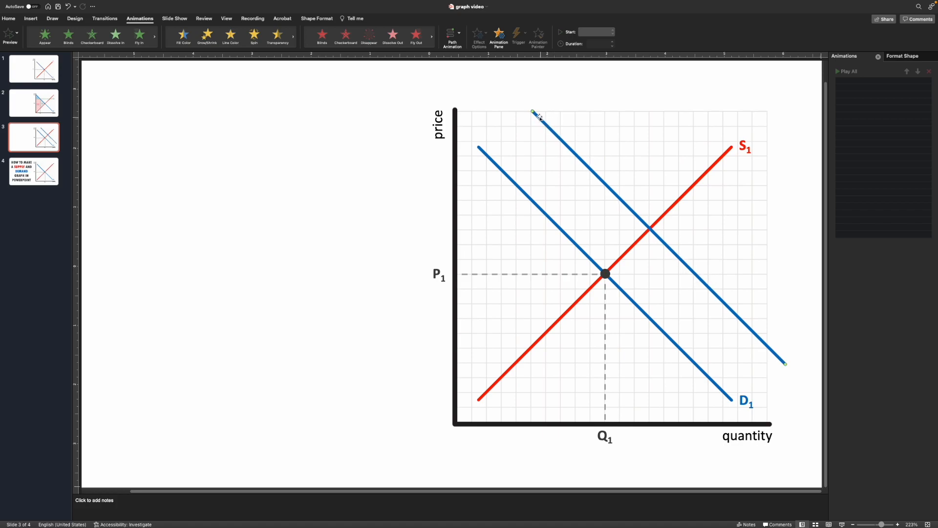
# Shorten the new demand line by pulling both of its endpoints inward.
pyautogui.moveTo(533, 111); pyautogui.dragTo(565, 144)
pyautogui.moveTo(785, 364); pyautogui.dragTo(736, 334)
pyautogui.click(735, 365)
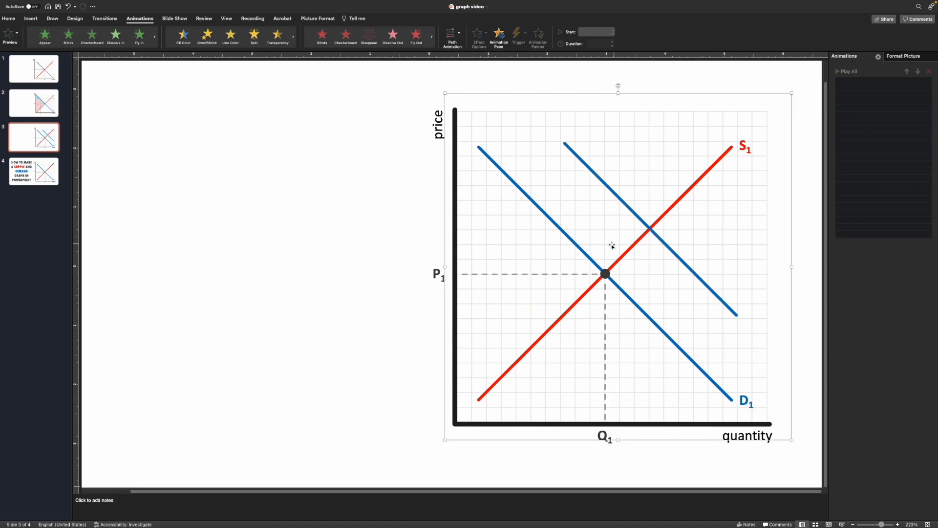
# Duplicate the D1 label, place the copy at the lower end of the new line, and change it to D2.
pyautogui.moveTo(670, 247); pyautogui.dragTo(672, 256)
pyautogui.click(670, 294)
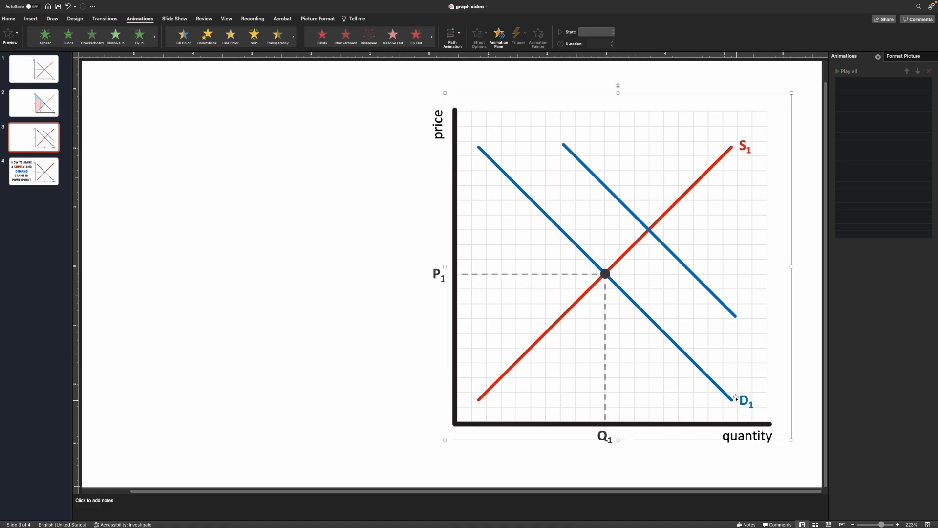
pyautogui.click(748, 405)
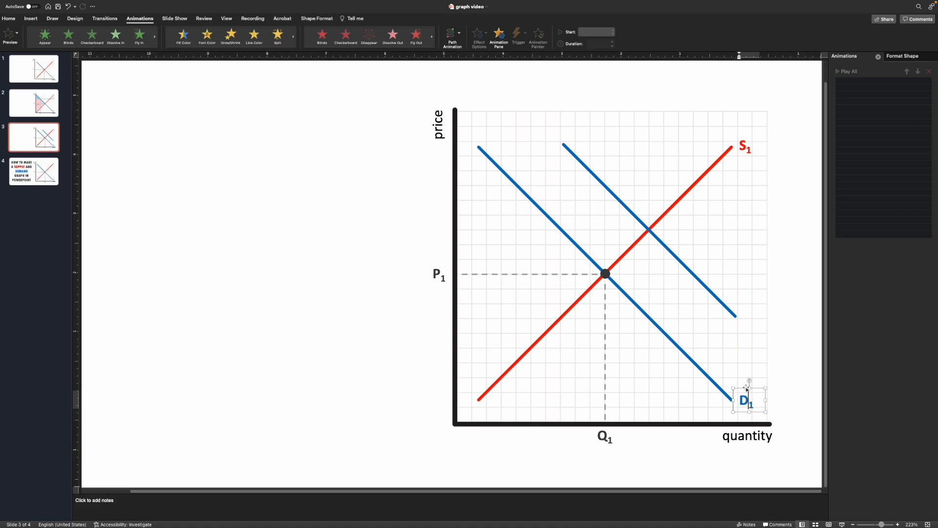
pyautogui.click(744, 412)
pyautogui.moveTo(744, 413); pyautogui.dragTo(747, 333)
pyautogui.click(762, 328)
pyautogui.write('2')
pyautogui.press('BackSpace')
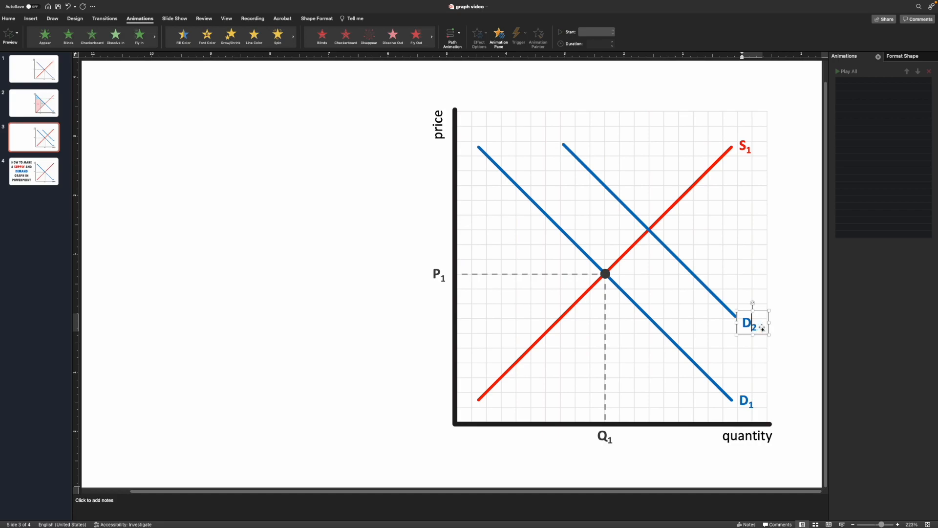
pyautogui.click(743, 274)
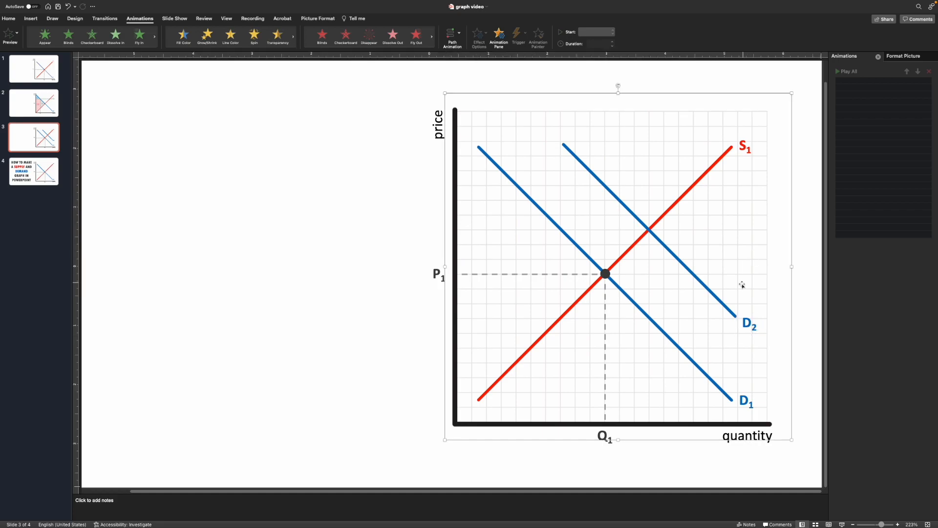
# Duplicate the P1 and Q1 labels, both dashed guides and the equilibrium dot, and move the copies to the D2–S1 intersection.
pyautogui.click(436, 274)
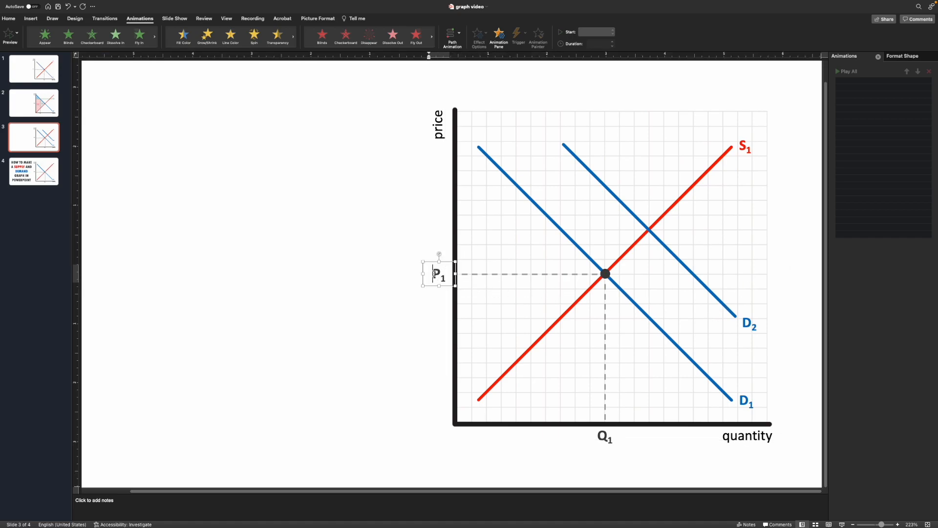
pyautogui.keyDown('shift'); pyautogui.click(470, 274); pyautogui.keyUp('shift')
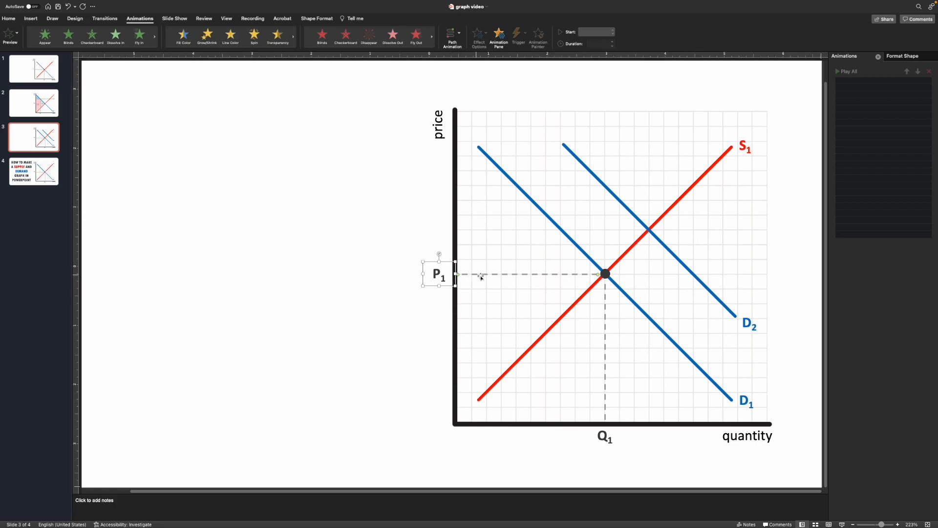
pyautogui.keyDown('shift'); pyautogui.click(605, 274); pyautogui.keyUp('shift')
pyautogui.keyDown('shift'); pyautogui.click(605, 299); pyautogui.keyUp('shift')
pyautogui.keyDown('shift'); pyautogui.click(606, 436); pyautogui.keyUp('shift')
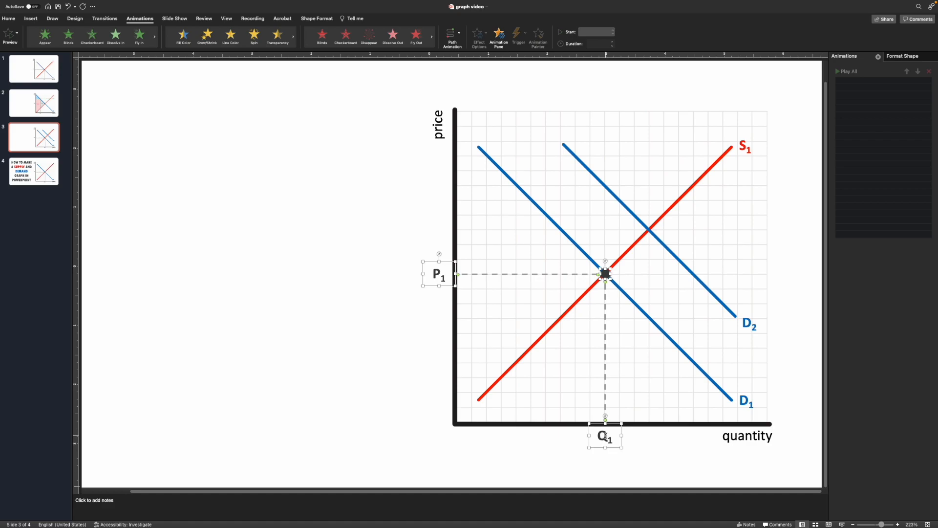
pyautogui.press('super+d')
pyautogui.moveTo(614, 362); pyautogui.dragTo(649, 306)
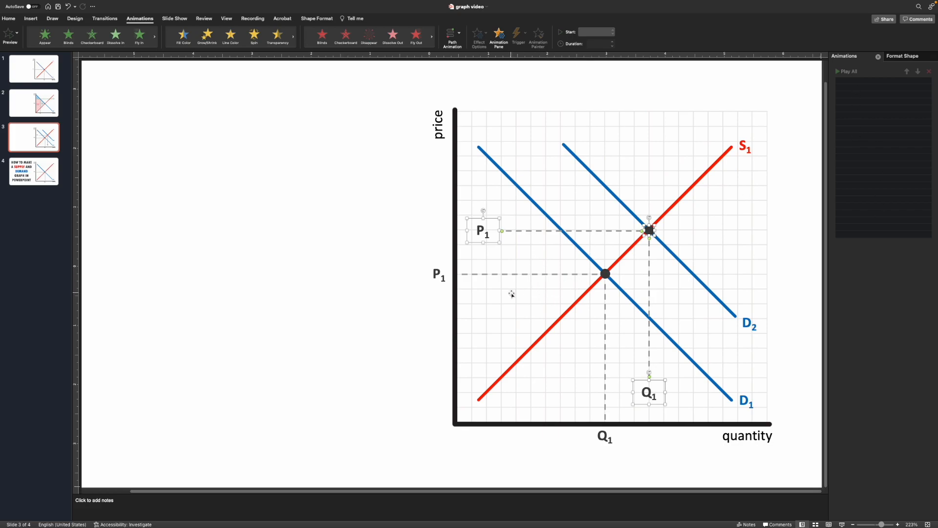
pyautogui.press('Up')
pyautogui.press('Up')
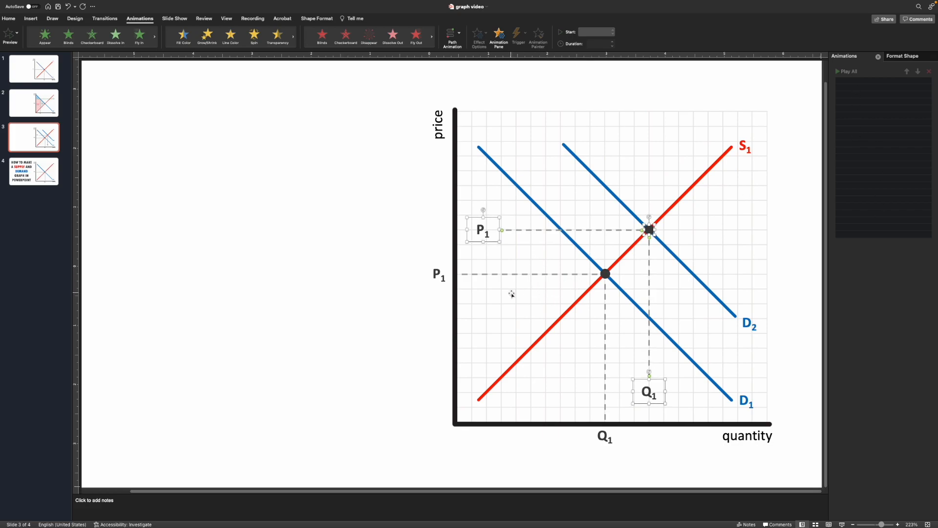
# Move the copied price label beside the price axis, rename it P2, and extend its dashed guide to the axis.
pyautogui.click(473, 262)
pyautogui.moveTo(489, 243); pyautogui.dragTo(448, 240)
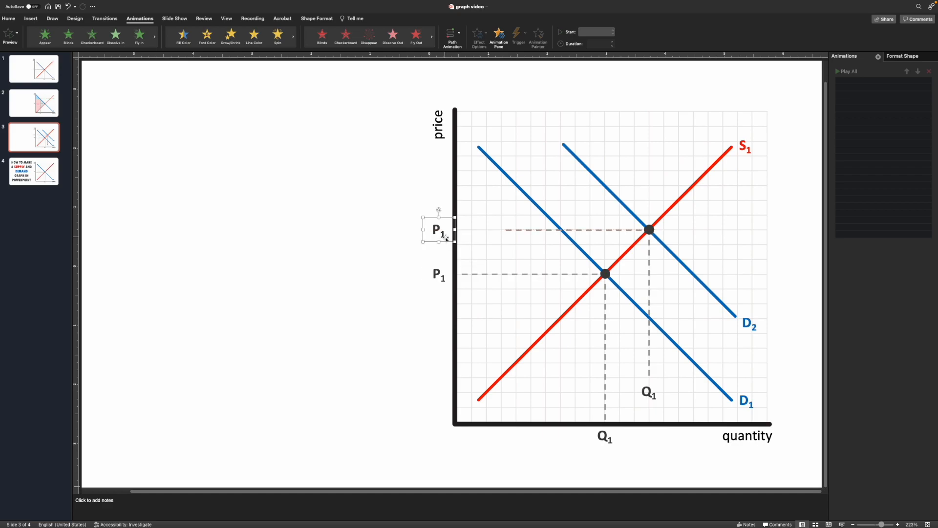
pyautogui.click(446, 237)
pyautogui.press('BackSpace')
pyautogui.write('2')
pyautogui.click(506, 231)
pyautogui.moveTo(506, 233); pyautogui.dragTo(458, 230)
# Move the copied quantity label below the axis, rename it Q2, and extend its dashed guide down to the axis.
pyautogui.click(644, 382)
pyautogui.moveTo(655, 401); pyautogui.dragTo(657, 447)
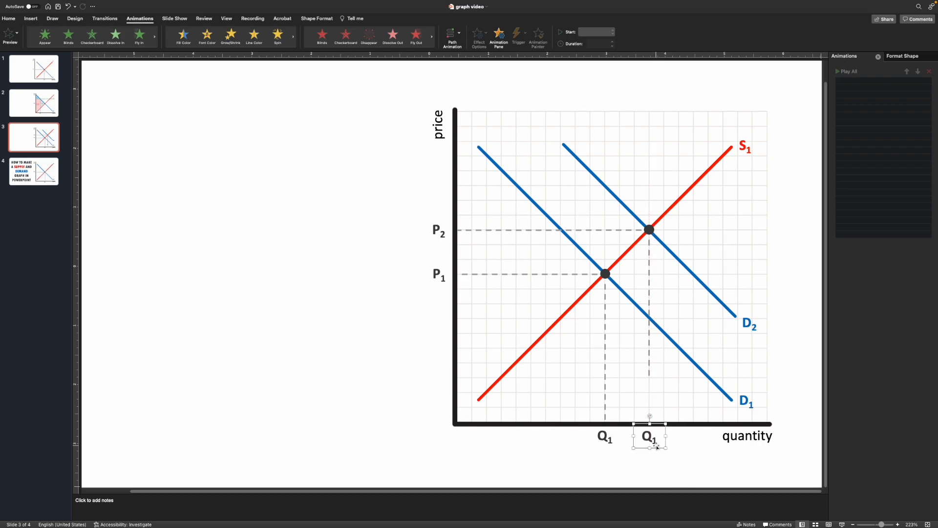
pyautogui.write('2')
pyautogui.press('Left')
pyautogui.press('BackSpace')
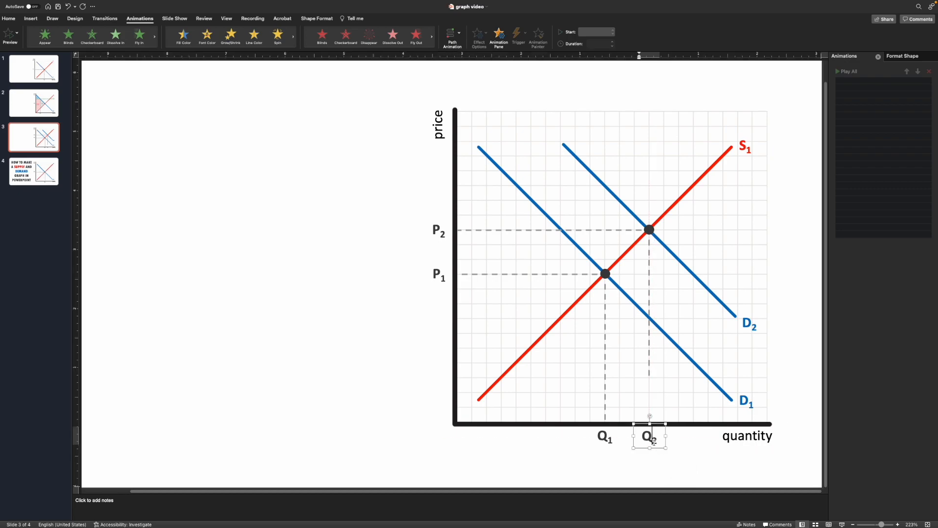
pyautogui.click(649, 378)
pyautogui.moveTo(649, 378); pyautogui.dragTo(649, 418)
pyautogui.click(677, 450)
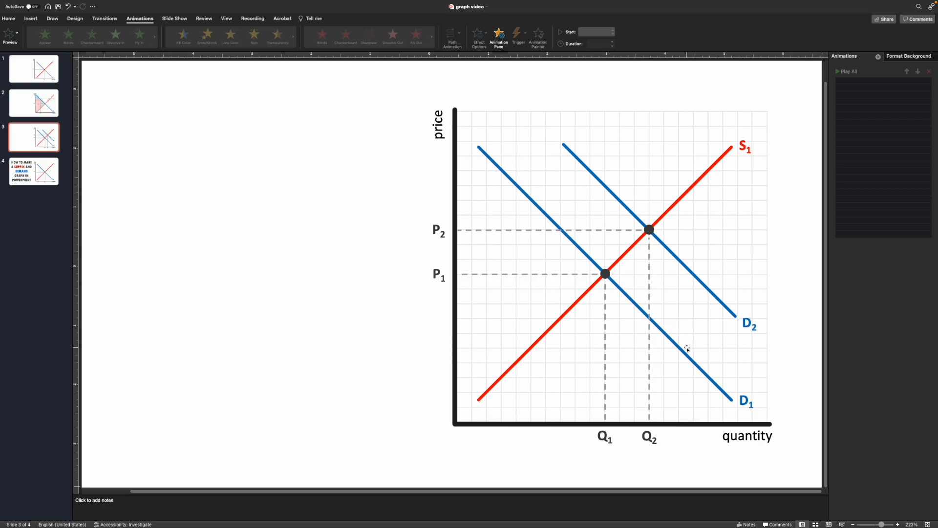
# Insert a line arrow and draw a short horizontal arrow between the two demand lines above P2.
pyautogui.click(31, 19)
pyautogui.click(152, 33)
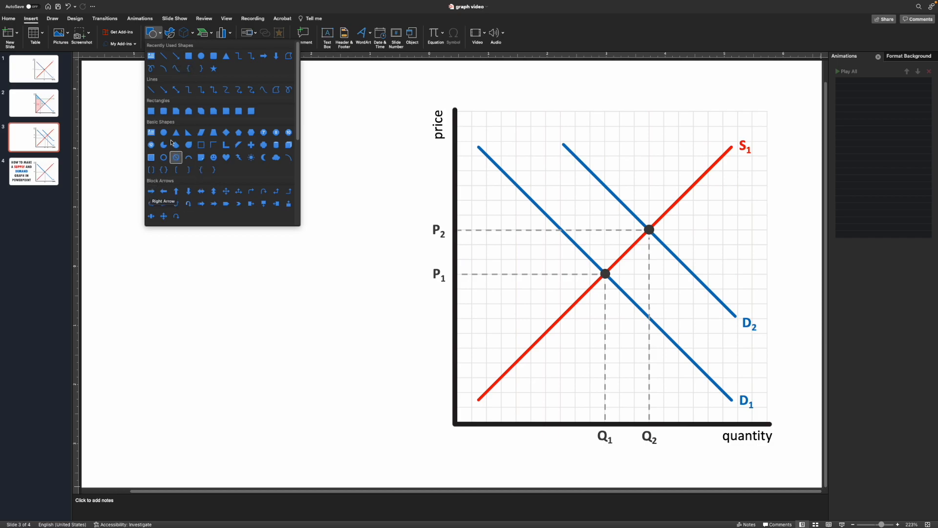
pyautogui.click(176, 60)
pyautogui.moveTo(559, 205); pyautogui.dragTo(578, 207)
# Open Format Shape for the arrow and set its line width to 3.75 pt and transparency to 50%.
pyautogui.rightClick(583, 205)
pyautogui.click(605, 356)
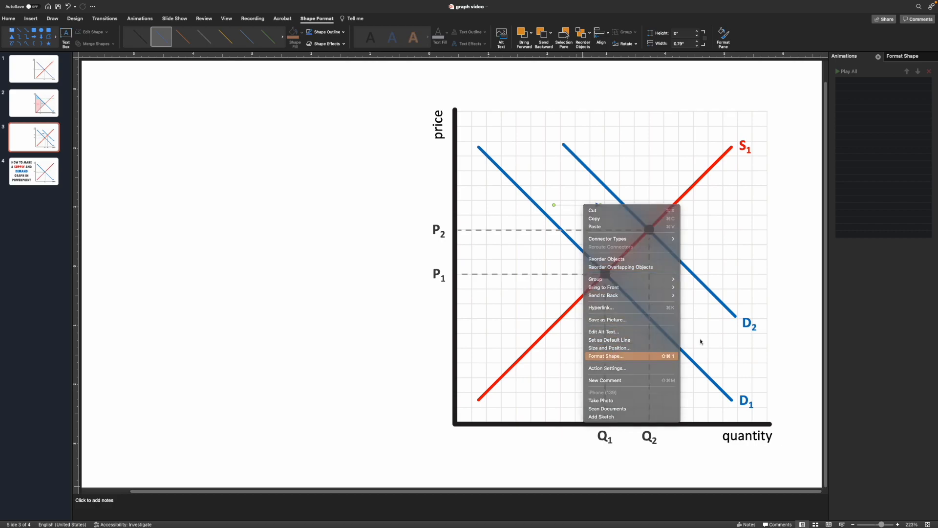
pyautogui.click(929, 200)
pyautogui.click(929, 199)
pyautogui.click(929, 200)
pyautogui.click(929, 200)
pyautogui.click(929, 200)
pyautogui.click(929, 199)
pyautogui.click(929, 200)
pyautogui.click(929, 200)
pyautogui.click(929, 200)
pyautogui.click(929, 200)
pyautogui.click(929, 200)
pyautogui.click(929, 200)
pyautogui.click(929, 200)
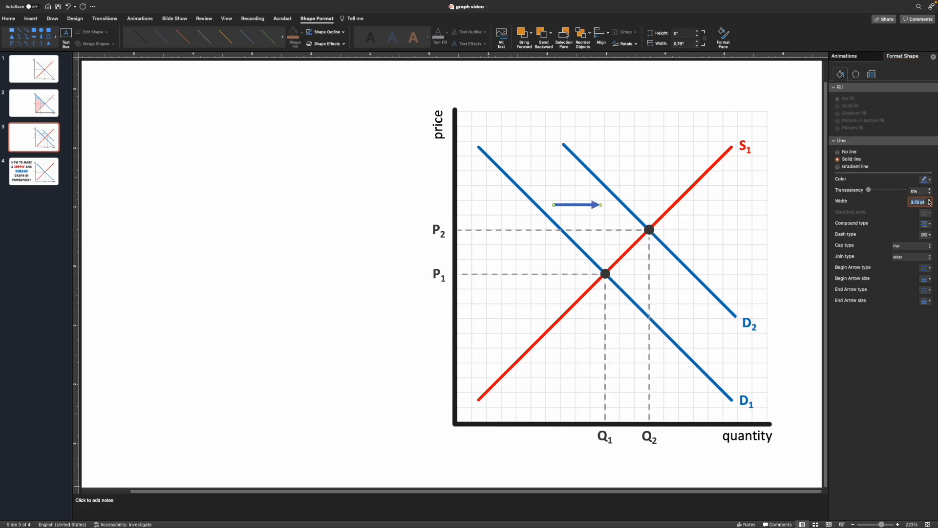
pyautogui.moveTo(869, 190); pyautogui.dragTo(889, 193)
# Set the arrow's cap type and join type to Round.
pyautogui.moveTo(586, 206); pyautogui.dragTo(590, 204)
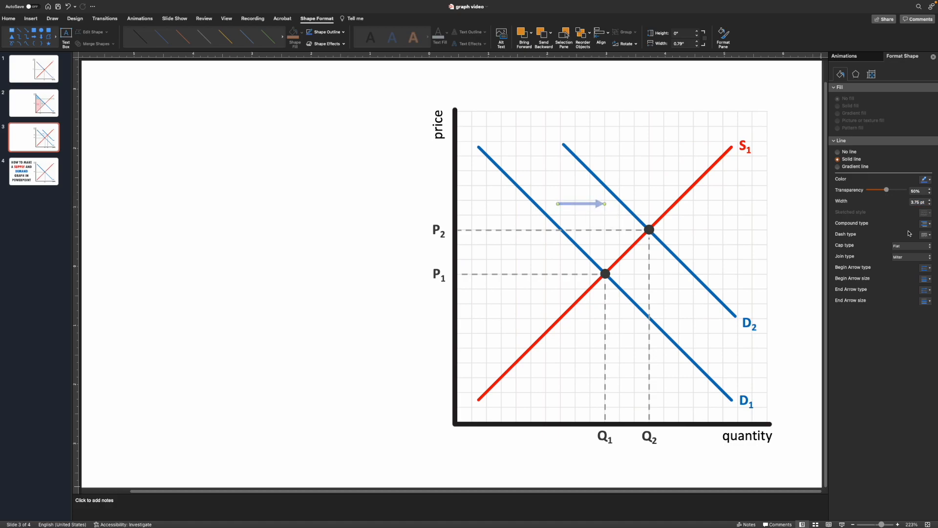
pyautogui.click(929, 258)
pyautogui.click(928, 262)
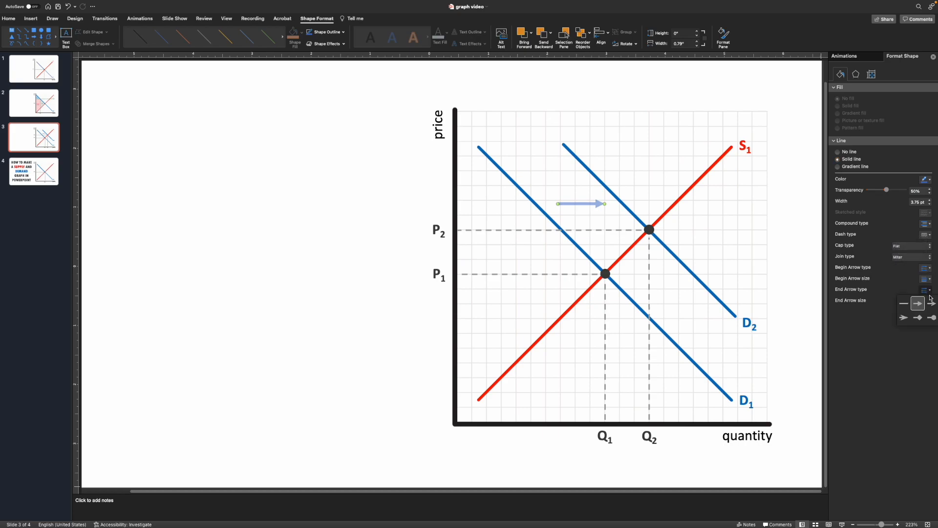
pyautogui.click(786, 249)
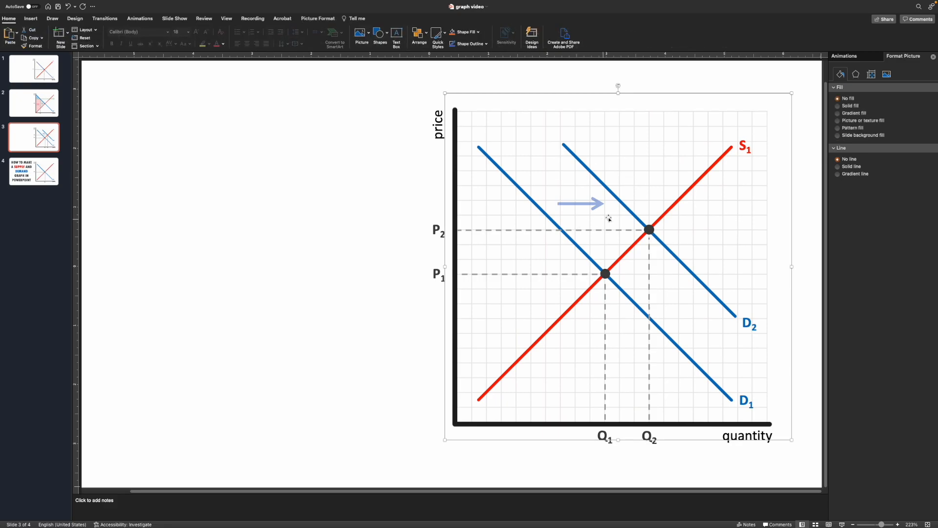
pyautogui.click(603, 204)
pyautogui.click(925, 252)
pyautogui.click(923, 250)
pyautogui.click(921, 265)
pyautogui.click(643, 176)
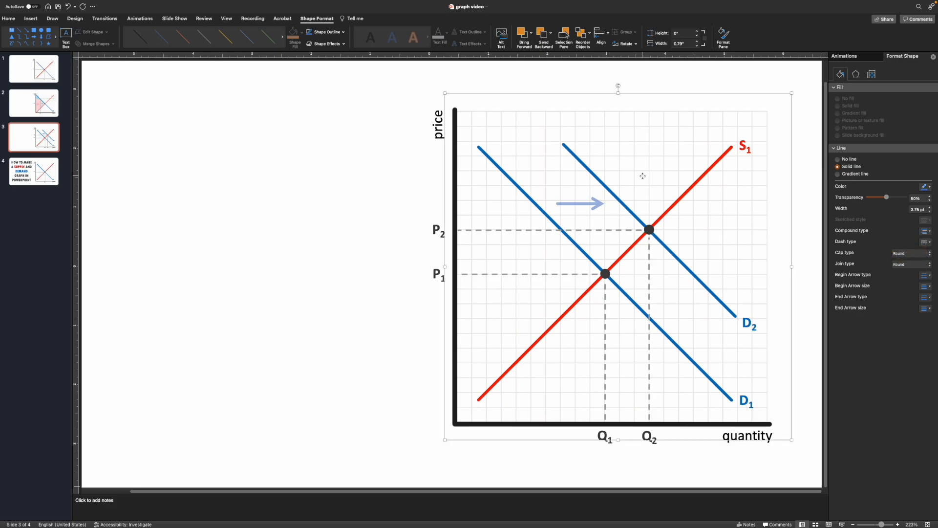
# Nudge the arrow slightly up into position between the demand lines.
pyautogui.moveTo(600, 205); pyautogui.dragTo(597, 204)
pyautogui.click(587, 206)
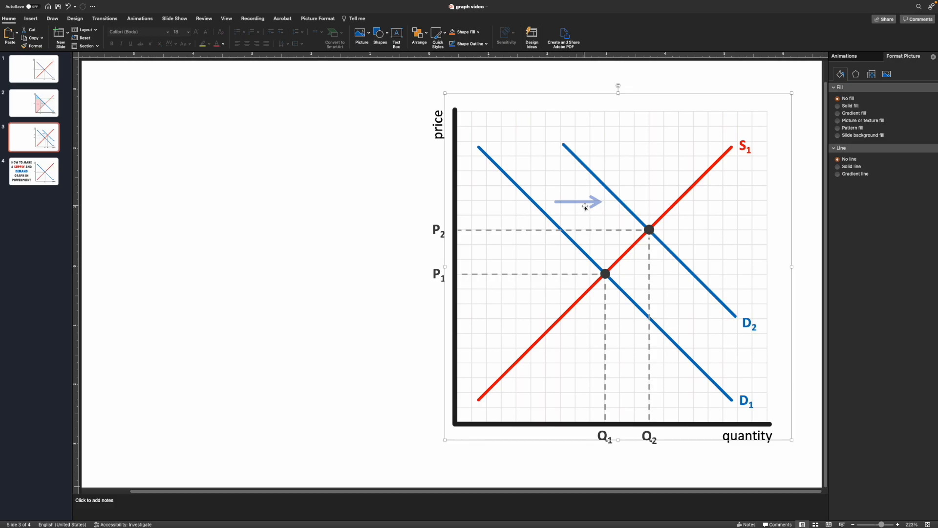
pyautogui.click(590, 204)
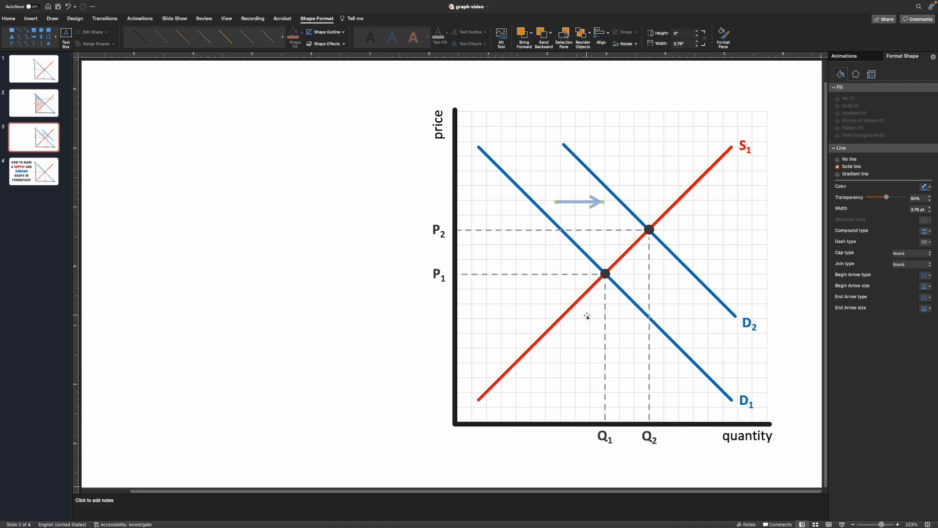
pyautogui.click(644, 170)
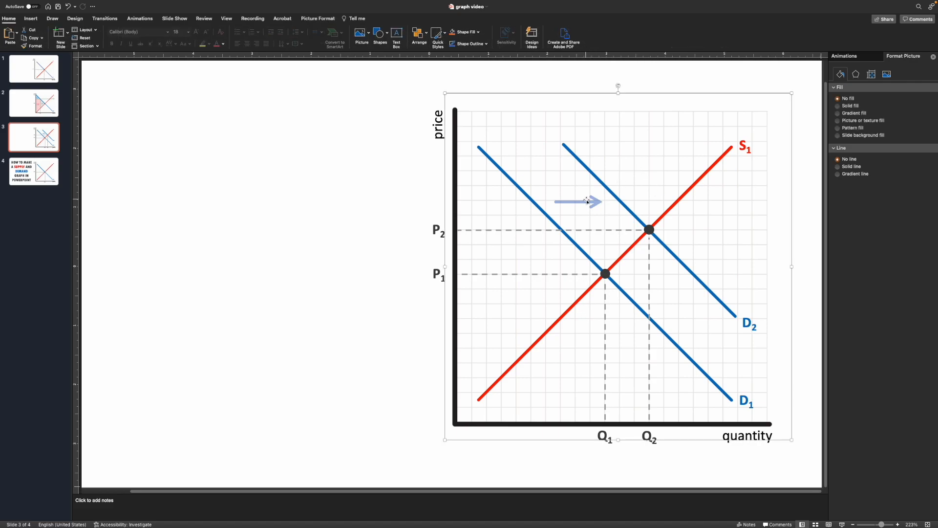
pyautogui.click(586, 202)
pyautogui.press('Up')
pyautogui.click(638, 170)
pyautogui.moveTo(597, 201); pyautogui.dragTo(596, 201)
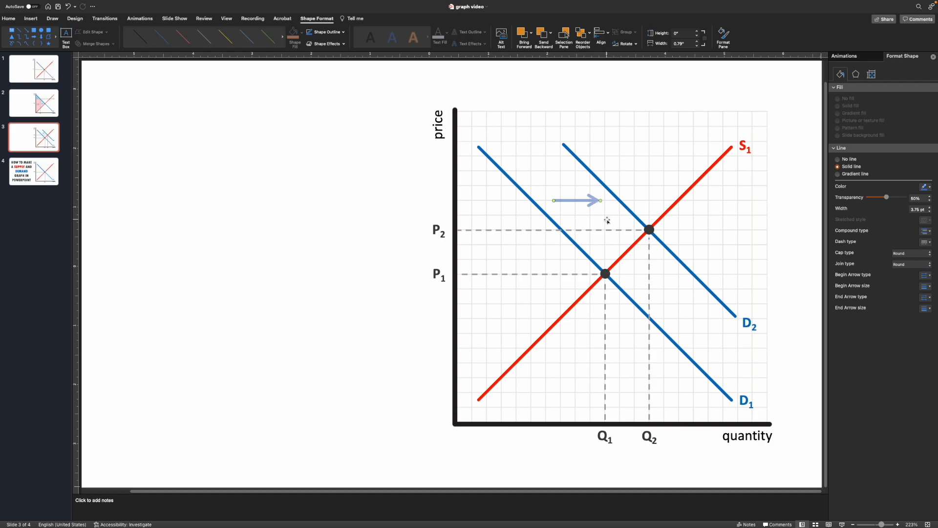
# Apply the Wipe entrance animation to the arrow.
pyautogui.click(9, 20)
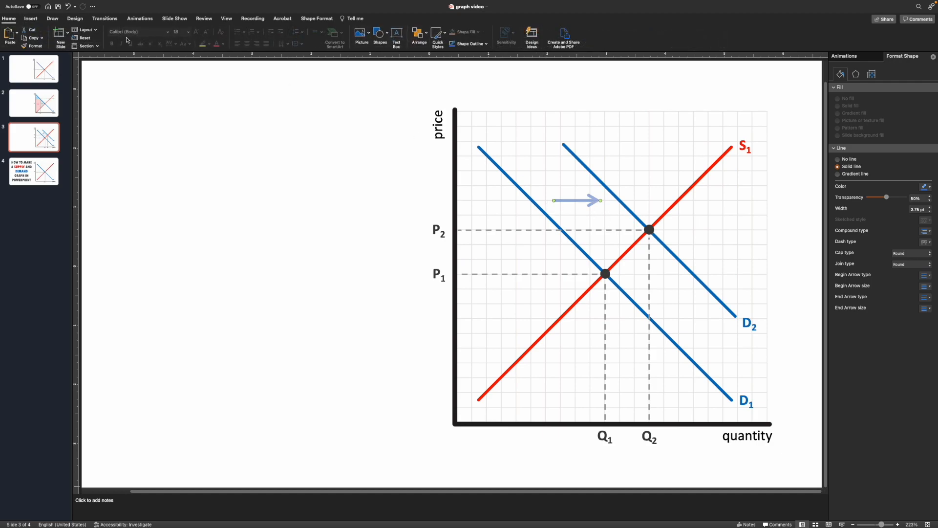
pyautogui.click(135, 20)
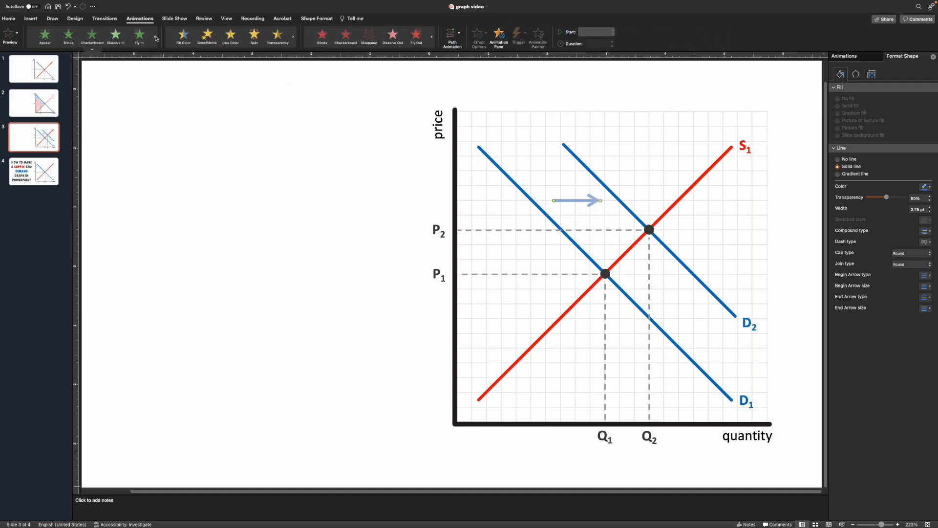
pyautogui.click(154, 37)
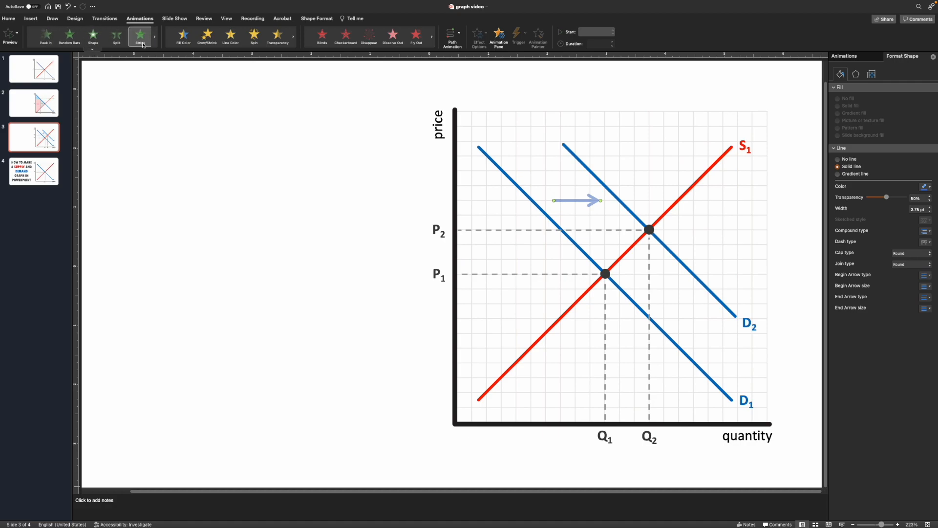
pyautogui.click(92, 49)
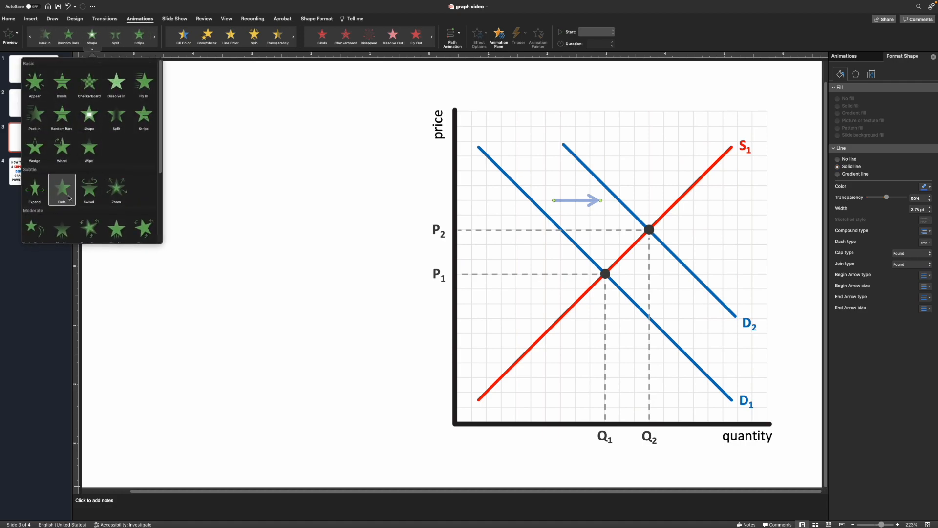
pyautogui.click(89, 149)
pyautogui.click(373, 166)
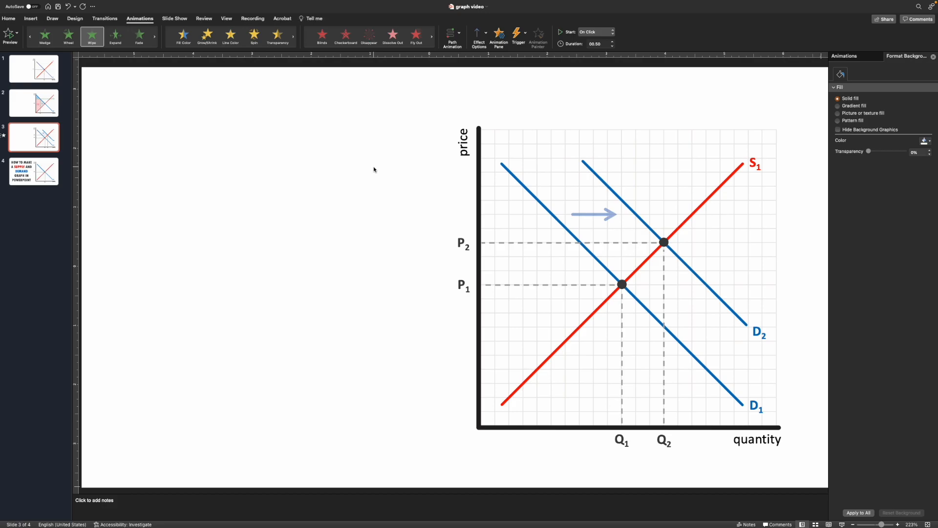
# Set the shift arrow's Wipe direction to From Left and lengthen its duration.
pyautogui.click(479, 33)
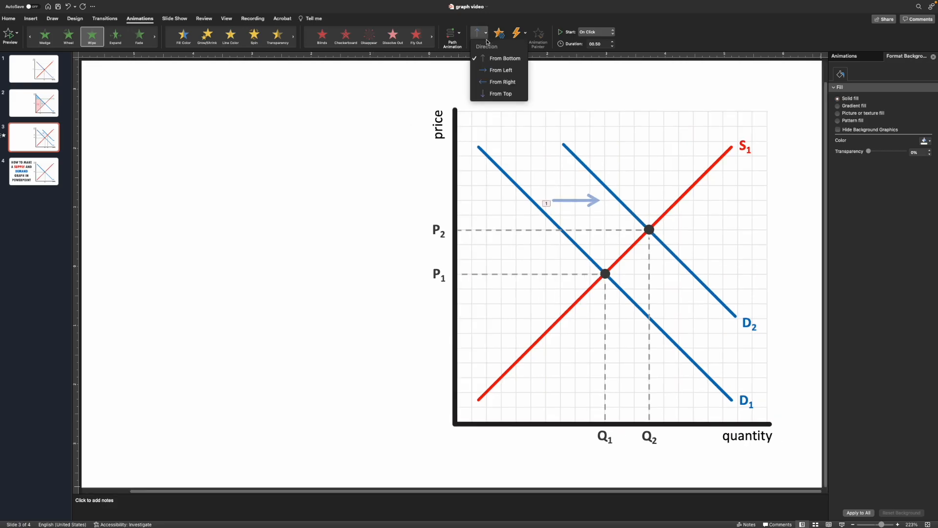
pyautogui.click(501, 71)
pyautogui.click(612, 42)
pyautogui.click(412, 178)
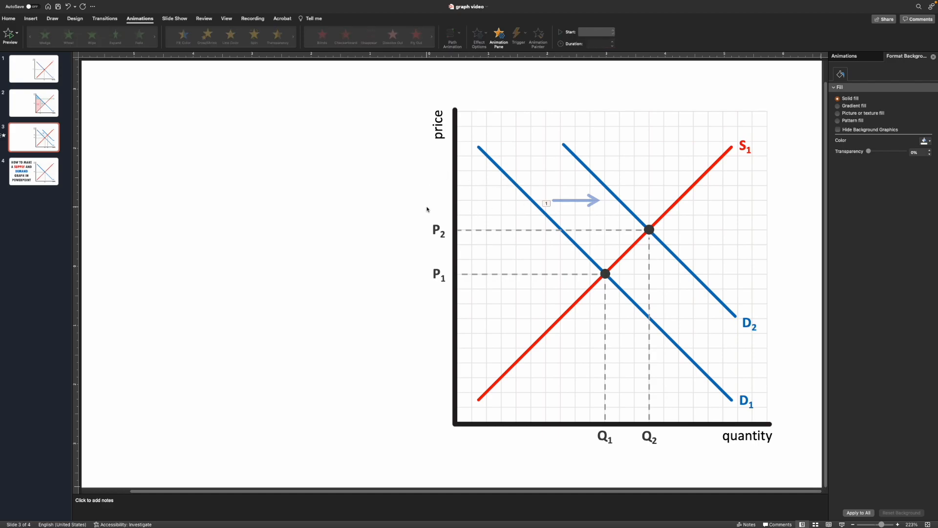
# Apply a Wipe entrance from the left to the D2 demand line with a 1-second duration.
pyautogui.click(596, 179)
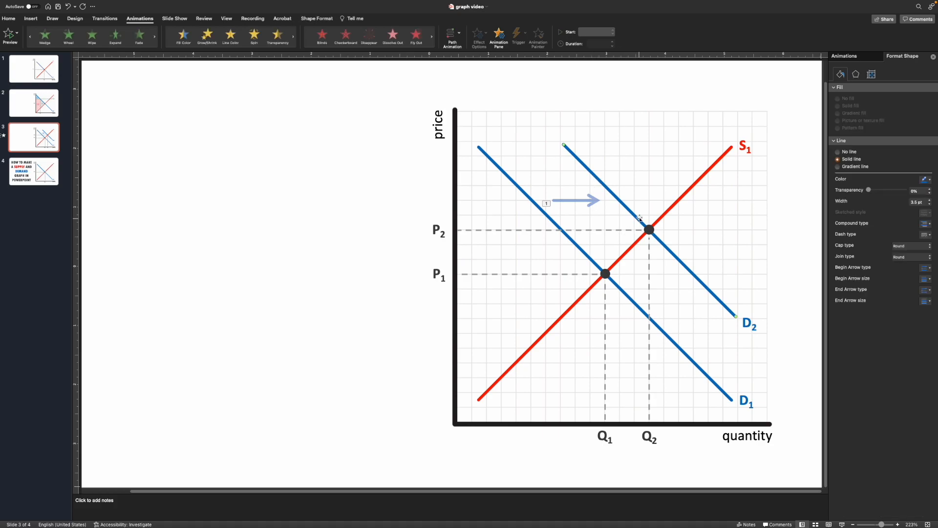
pyautogui.click(100, 42)
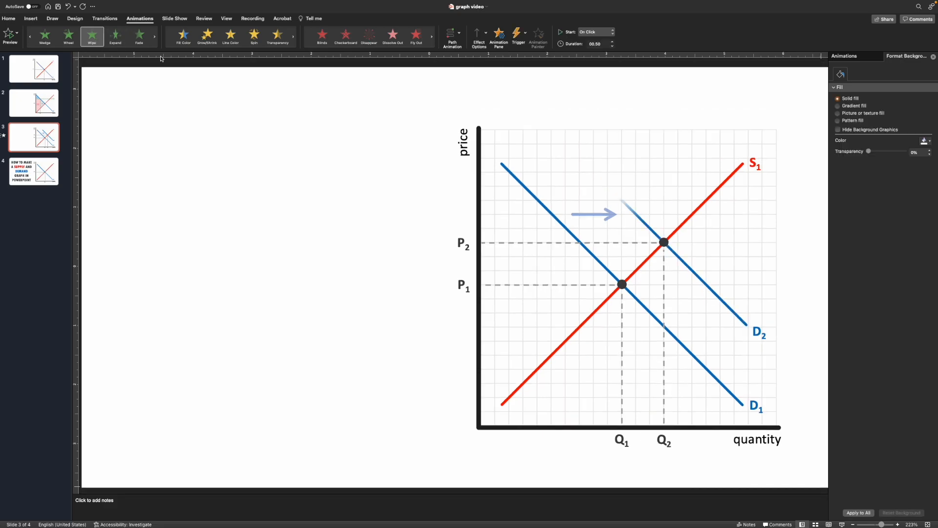
pyautogui.click(483, 40)
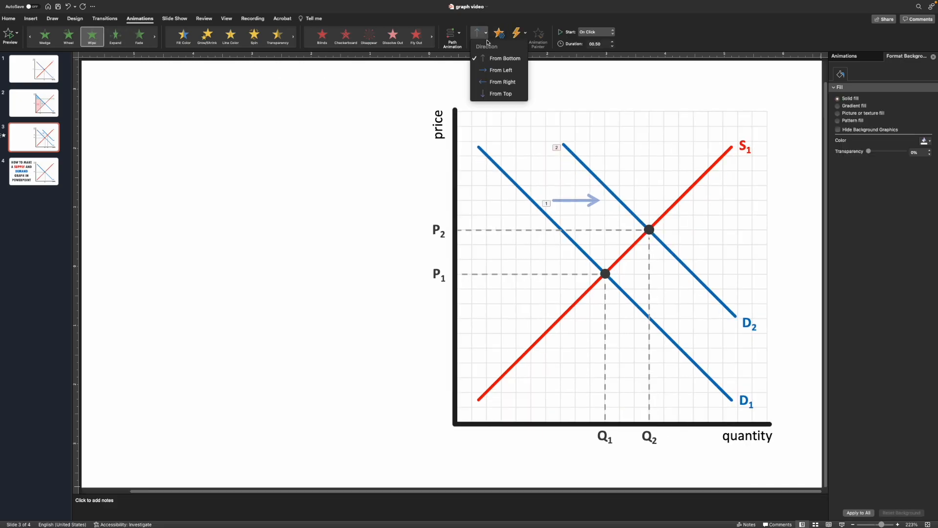
pyautogui.click(500, 70)
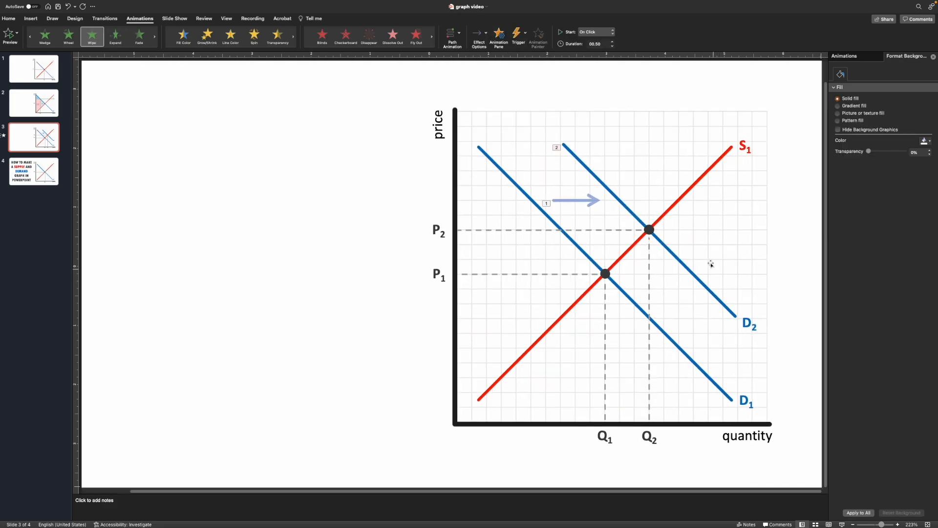
pyautogui.click(613, 42)
pyautogui.click(613, 42)
# Apply the Fade entrance animation to the D2 label.
pyautogui.click(743, 324)
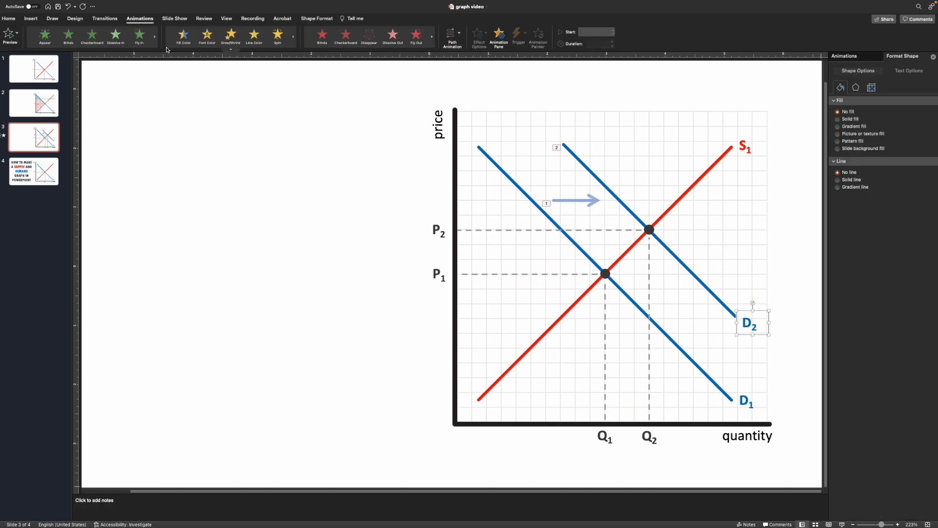
pyautogui.click(96, 49)
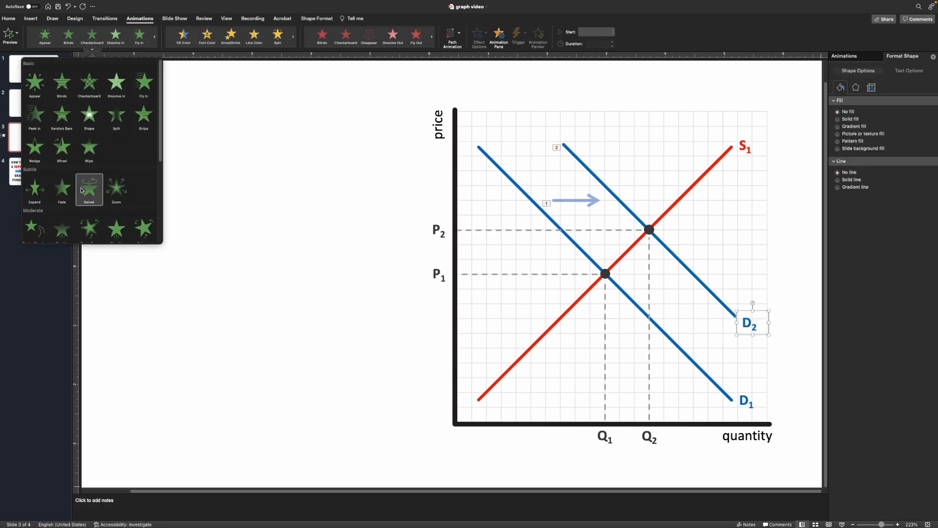
pyautogui.click(61, 187)
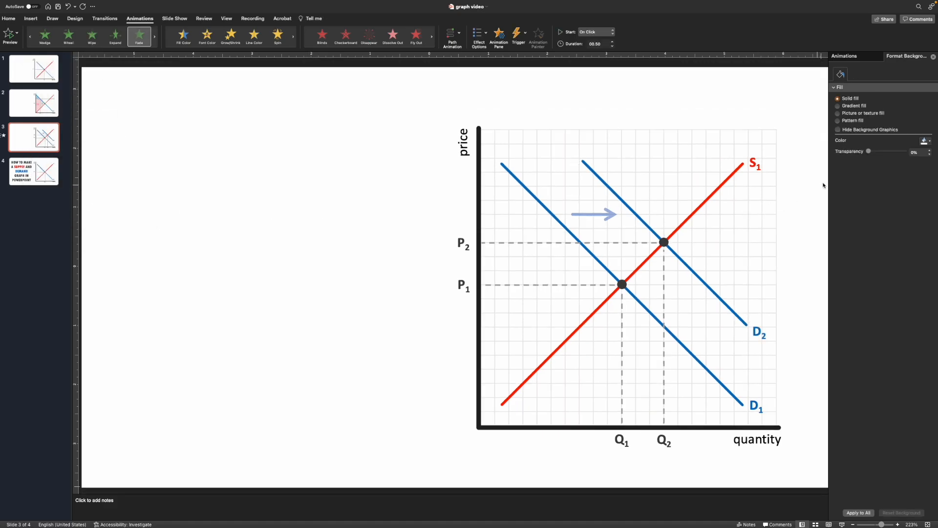
# In the animation pane, select the D2 line and D2 label animations and set them to start After Previous.
pyautogui.click(868, 56)
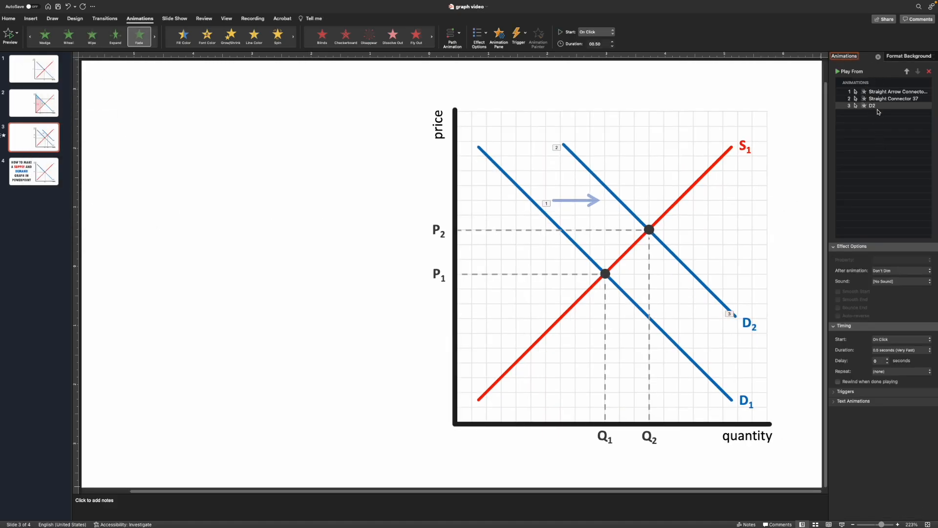
pyautogui.click(875, 106)
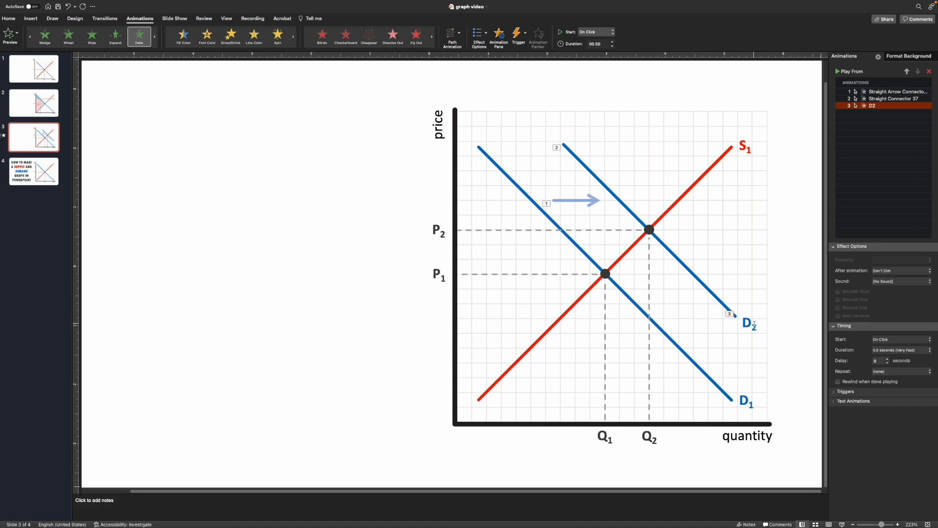
pyautogui.click(884, 99)
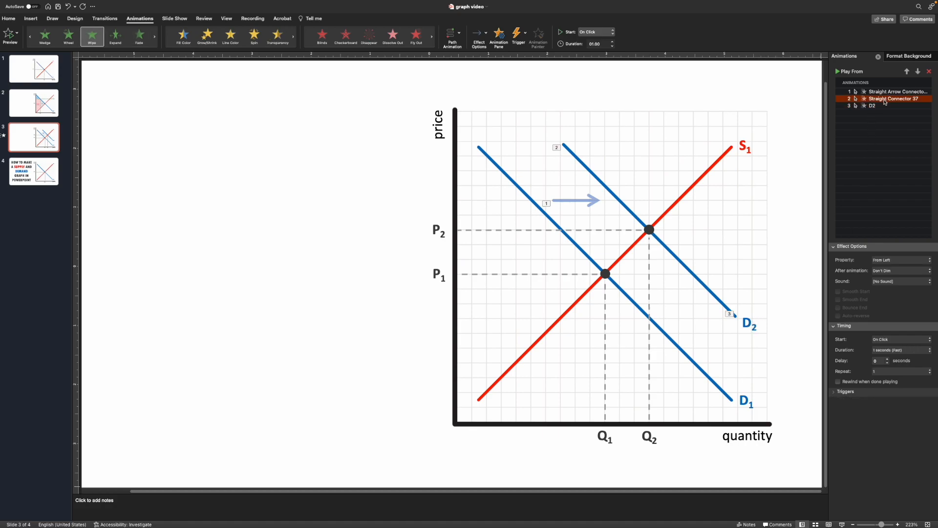
pyautogui.keyDown('shift'); pyautogui.click(893, 106); pyautogui.keyUp('shift')
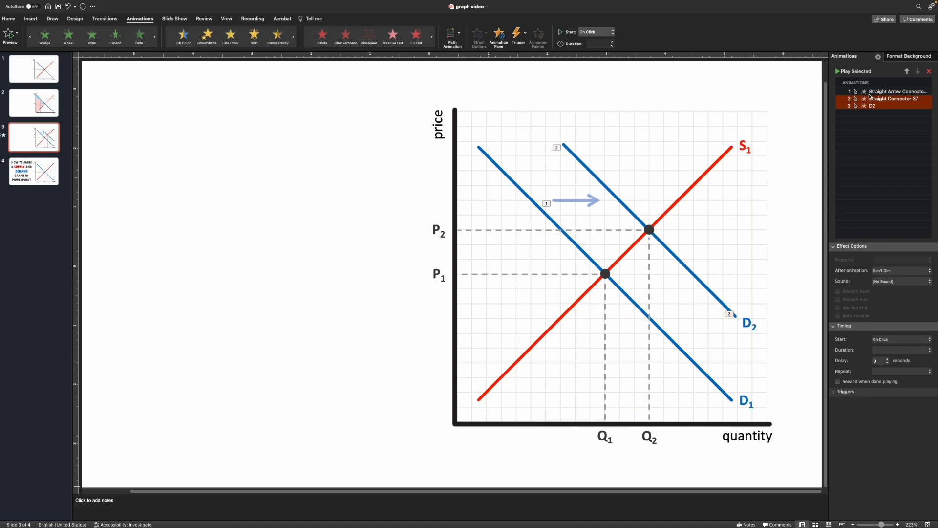
pyautogui.click(596, 32)
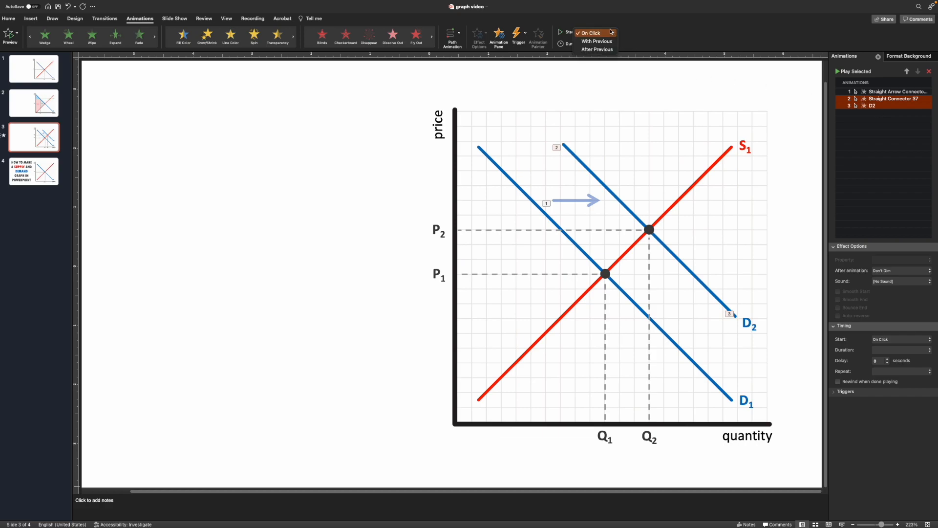
pyautogui.click(594, 51)
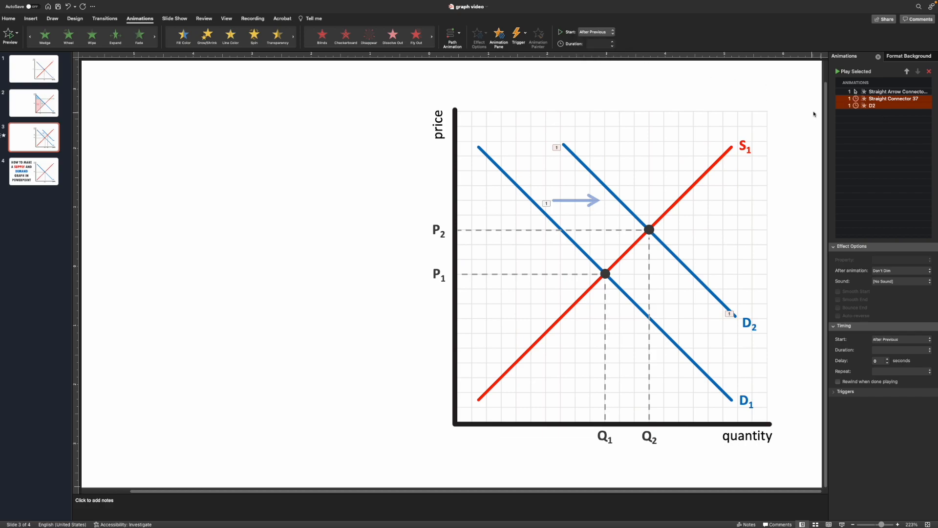
# Review the animation list and play the slide show from this slide to check the sequence.
pyautogui.click(879, 92)
pyautogui.click(898, 99)
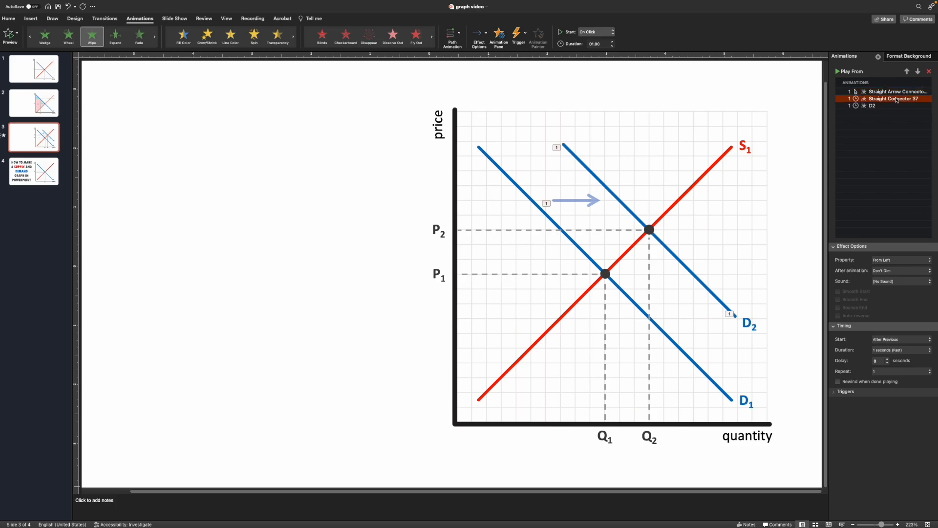
pyautogui.click(895, 106)
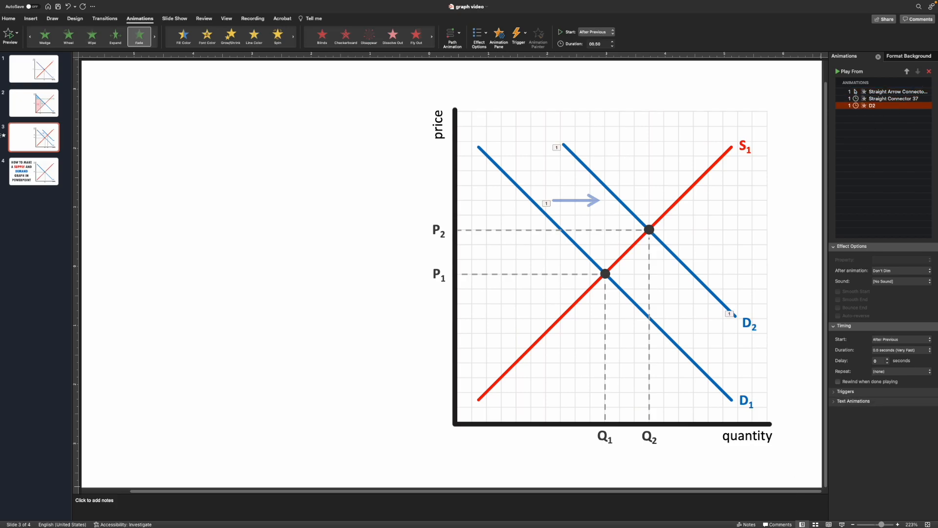
pyautogui.click(841, 524)
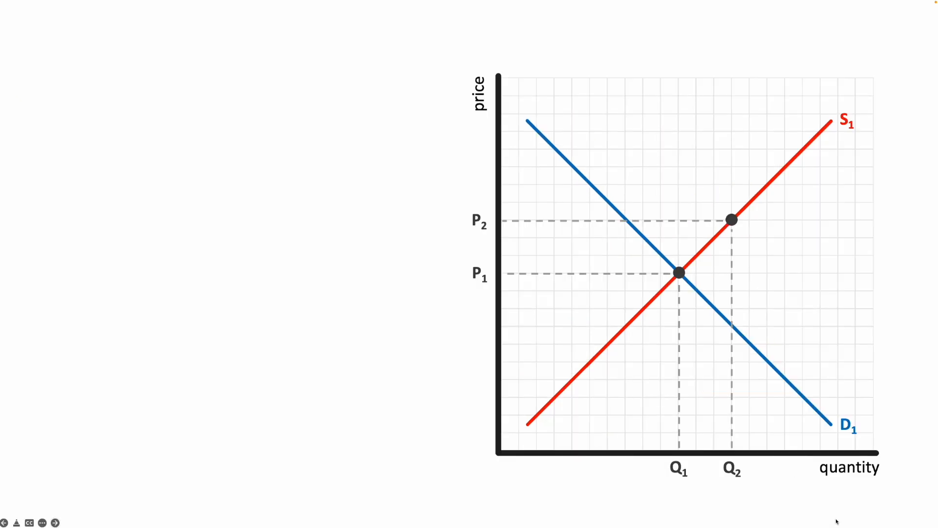
pyautogui.click(836, 521)
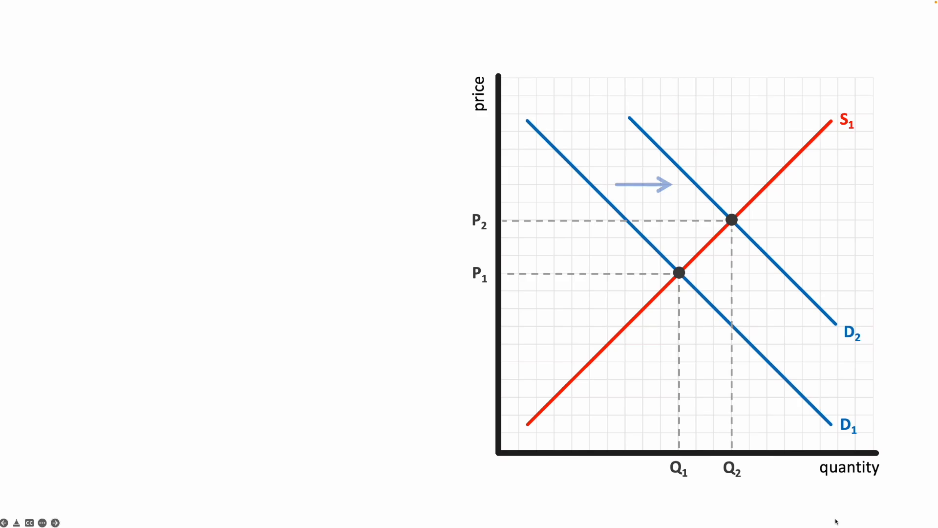
pyautogui.press('Escape')
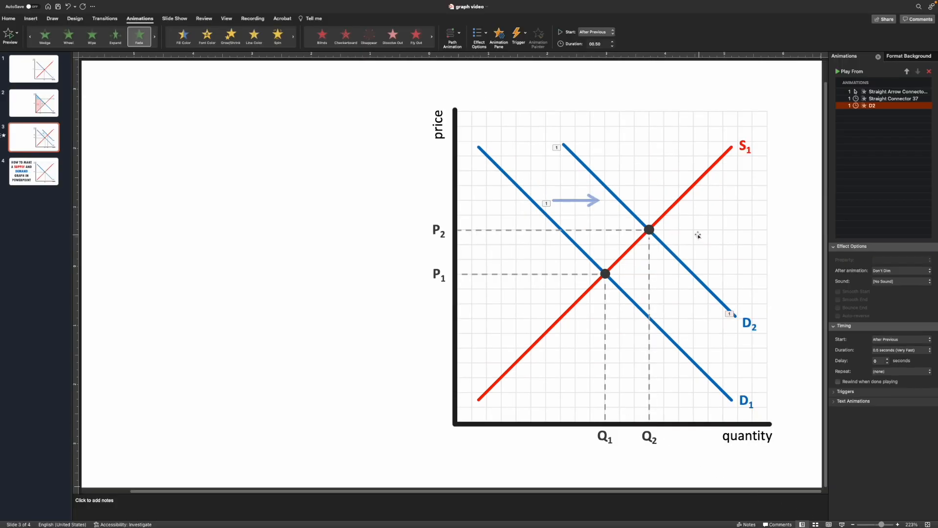
# Apply the Fade entrance animation to the new equilibrium dot at P2/Q2.
pyautogui.click(649, 230)
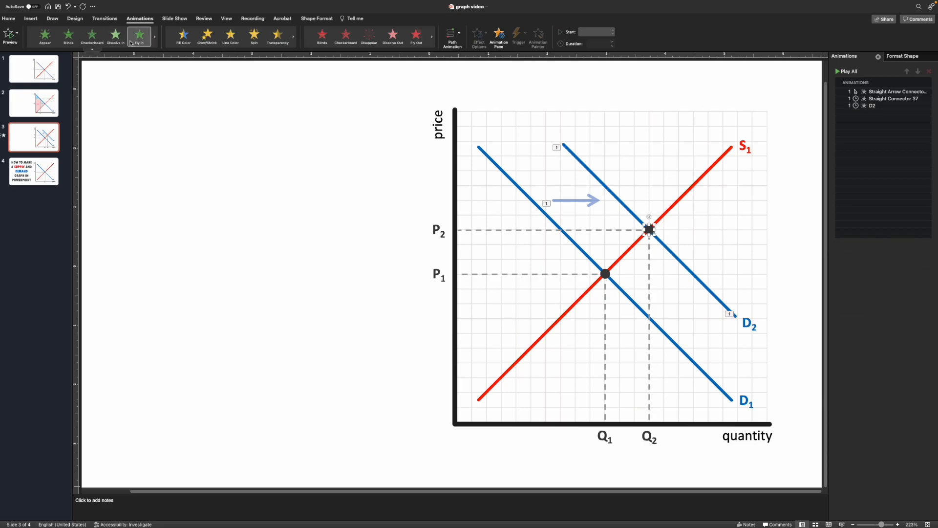
pyautogui.click(92, 49)
pyautogui.click(65, 188)
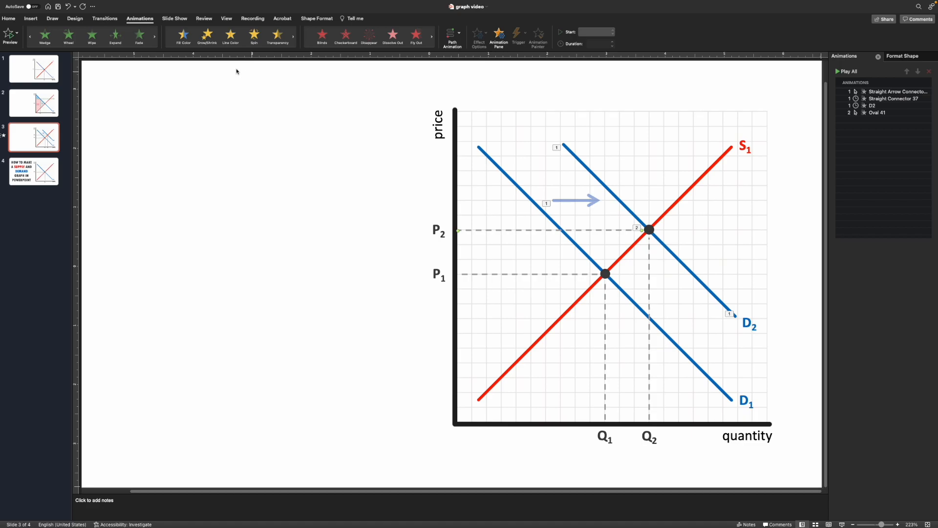
# Apply a Wipe entrance from the right to the horizontal P2 dashed line with a 1.25-second duration.
pyautogui.click(97, 41)
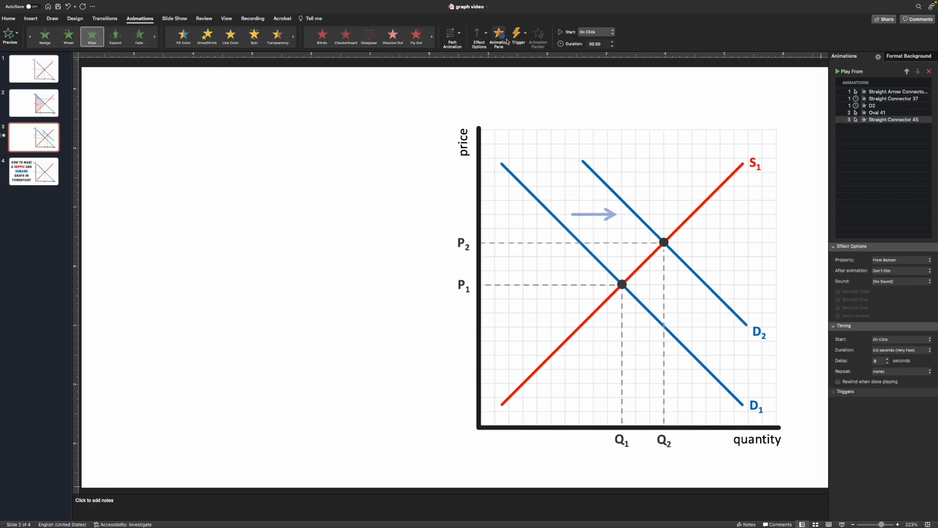
pyautogui.click(478, 36)
pyautogui.click(493, 83)
pyautogui.click(612, 42)
pyautogui.click(612, 42)
pyautogui.click(613, 42)
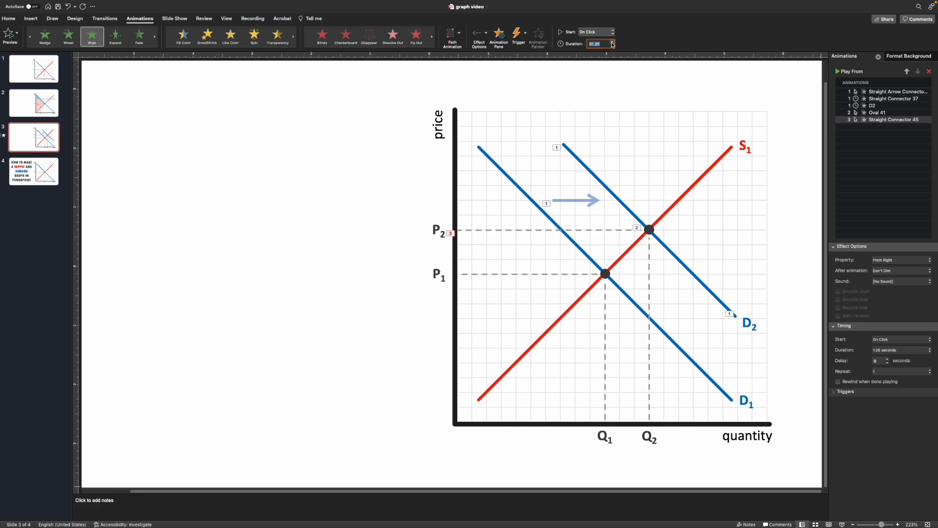
# Apply the Fade entrance to the P2 label and set it to start After Previous.
pyautogui.click(648, 296)
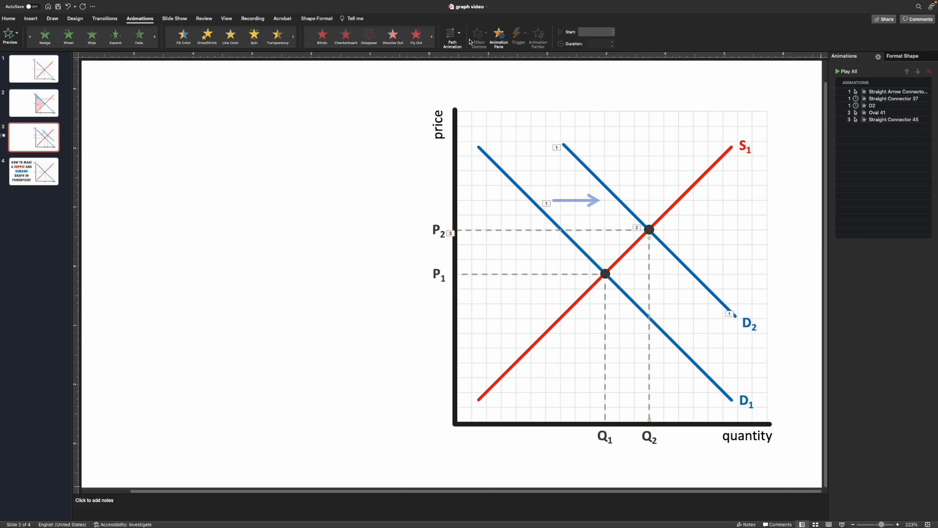
pyautogui.click(453, 232)
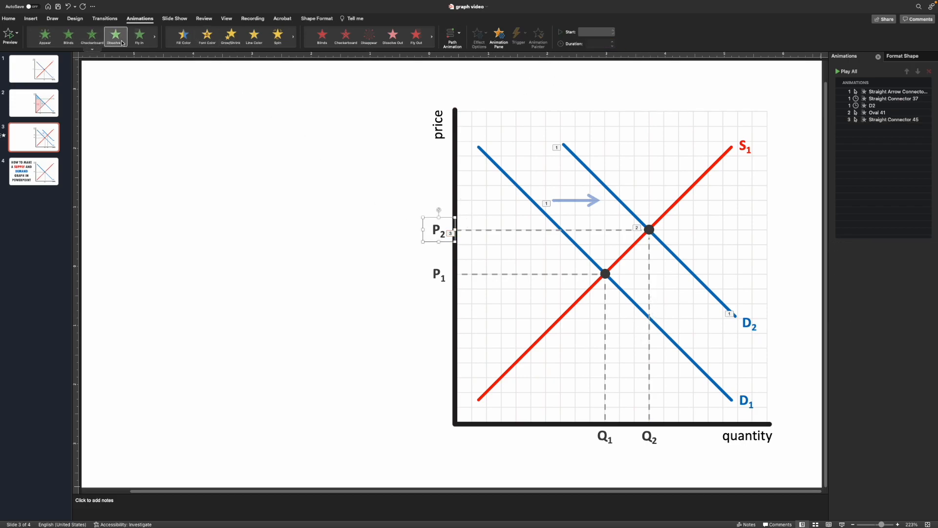
pyautogui.click(92, 50)
pyautogui.click(62, 188)
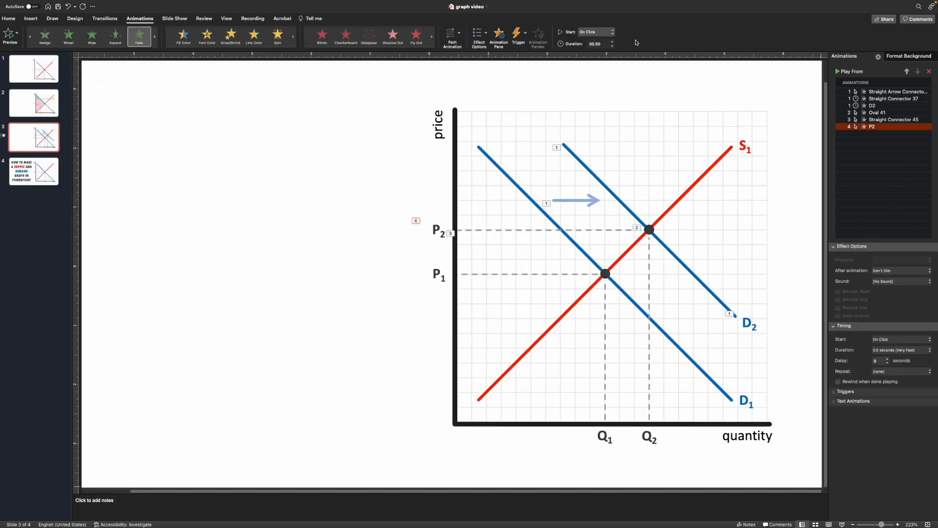
pyautogui.click(613, 32)
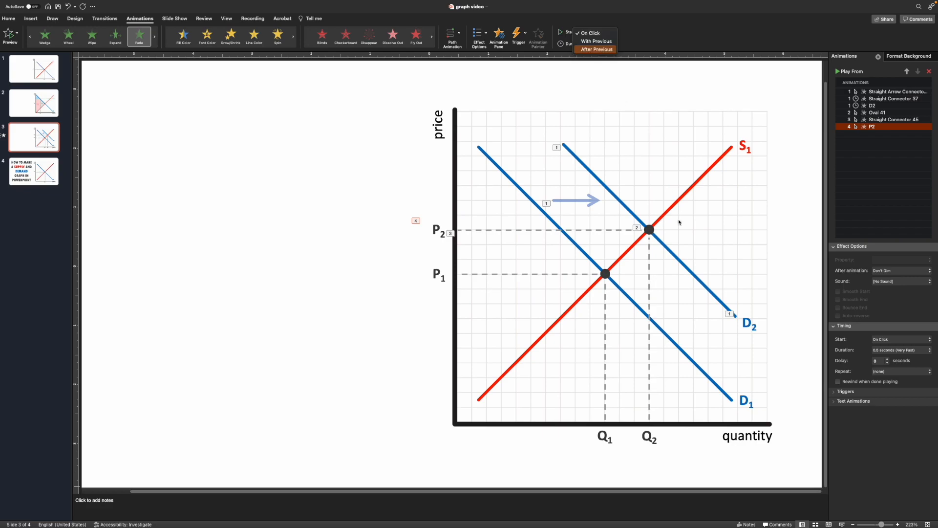
pyautogui.click(649, 263)
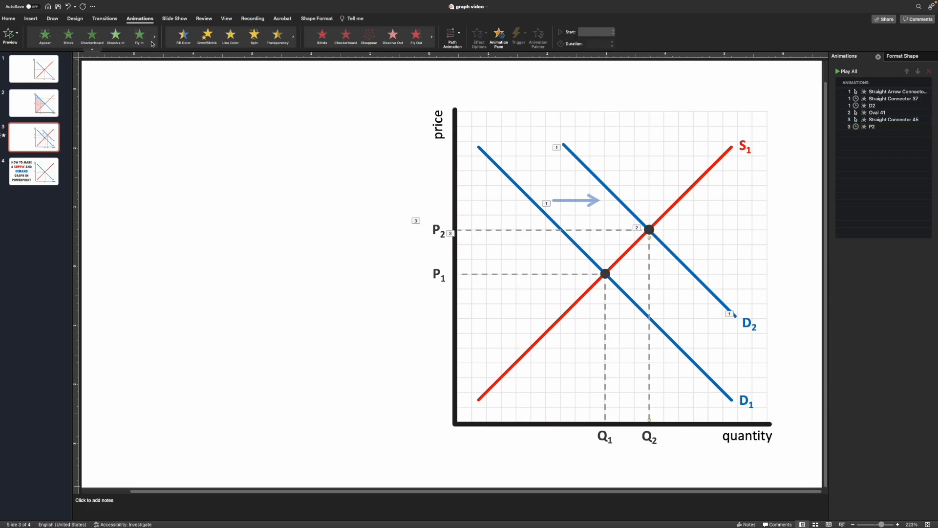
# Apply a Wipe entrance from the top to the vertical Q2 dashed line and lengthen its duration.
pyautogui.click(97, 49)
pyautogui.click(89, 149)
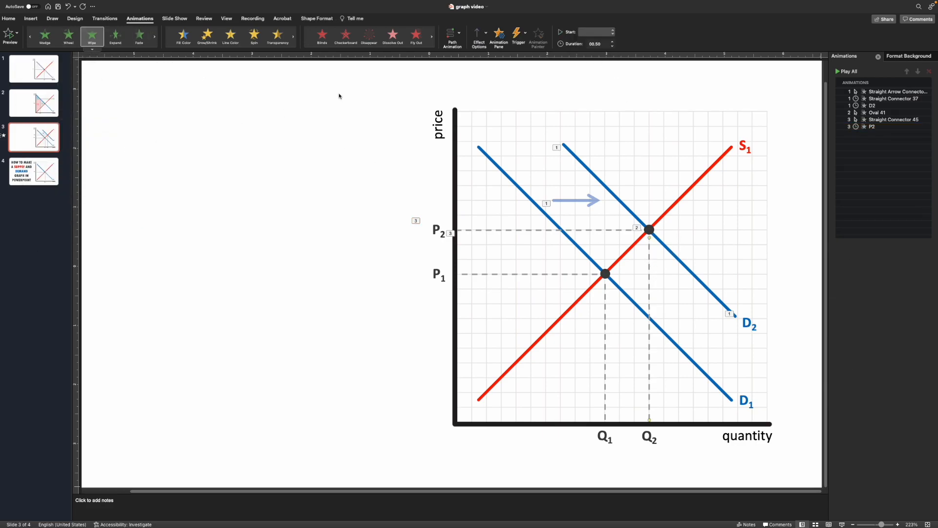
pyautogui.click(476, 37)
pyautogui.click(493, 94)
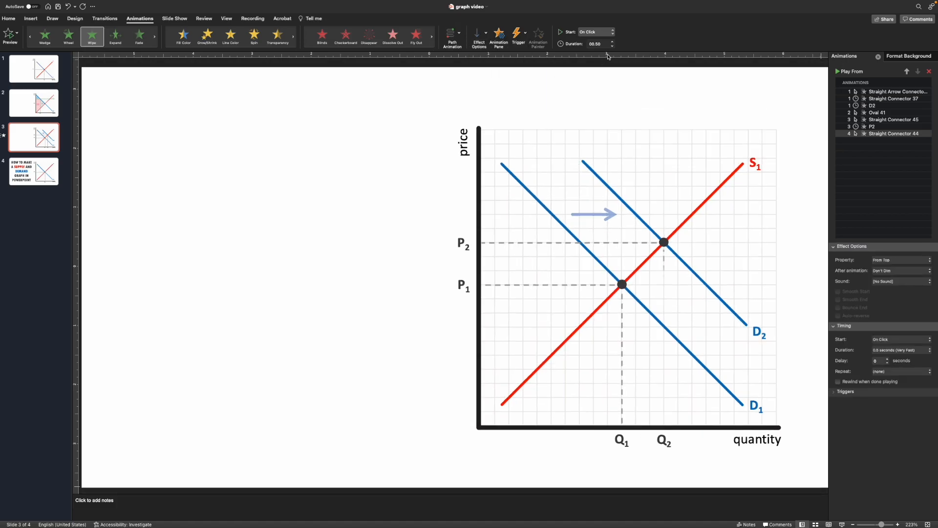
pyautogui.click(613, 42)
# Apply the Fade entrance to the Q2 label and set it to start After Previous.
pyautogui.click(643, 445)
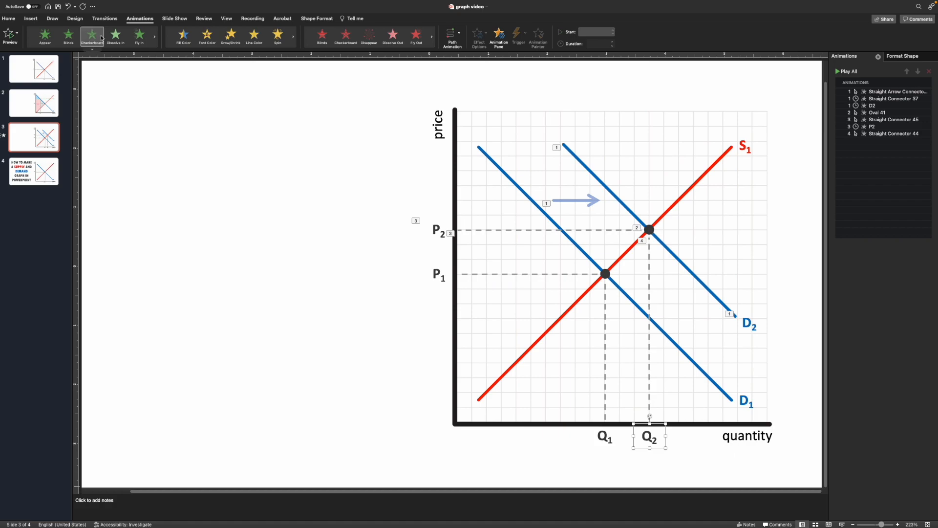
pyautogui.click(93, 49)
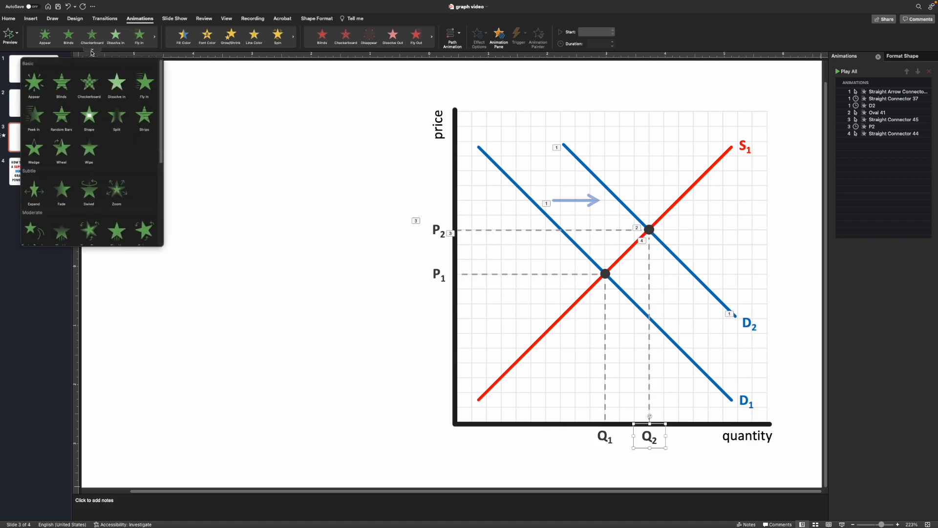
pyautogui.click(70, 192)
pyautogui.click(609, 383)
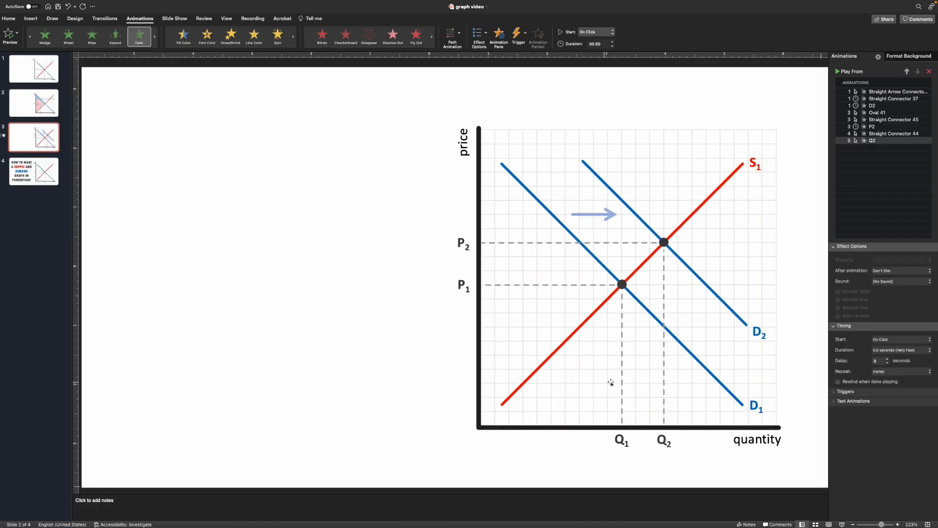
pyautogui.click(894, 143)
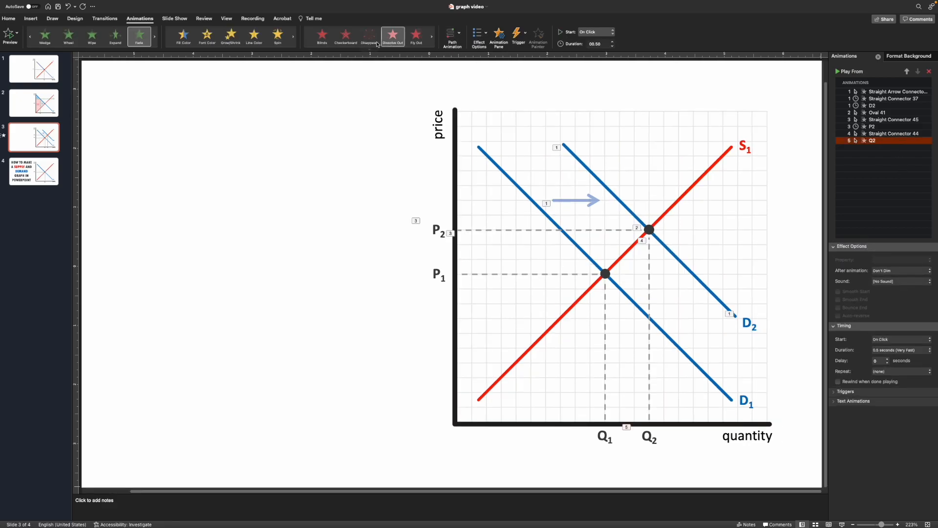
pyautogui.click(614, 32)
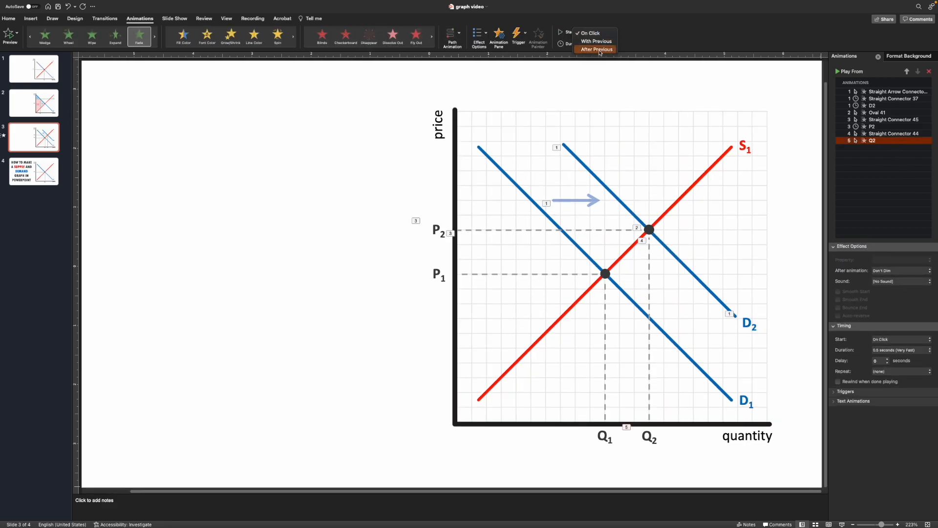
pyautogui.click(601, 51)
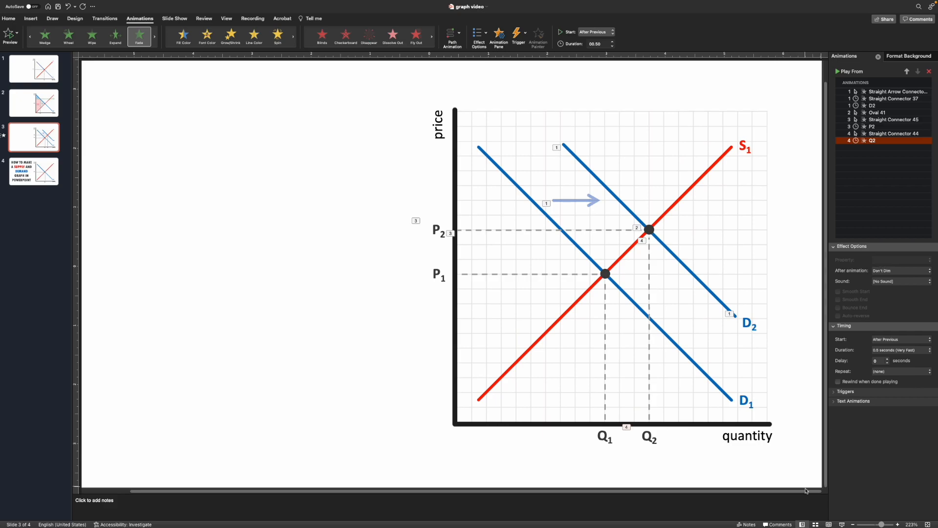
# Play the slide show from this slide to preview the animations.
pyautogui.click(841, 524)
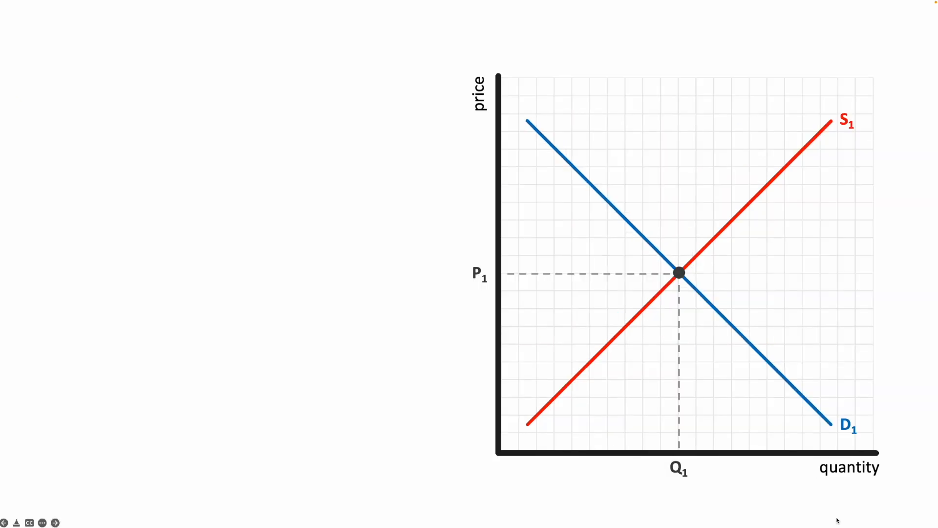
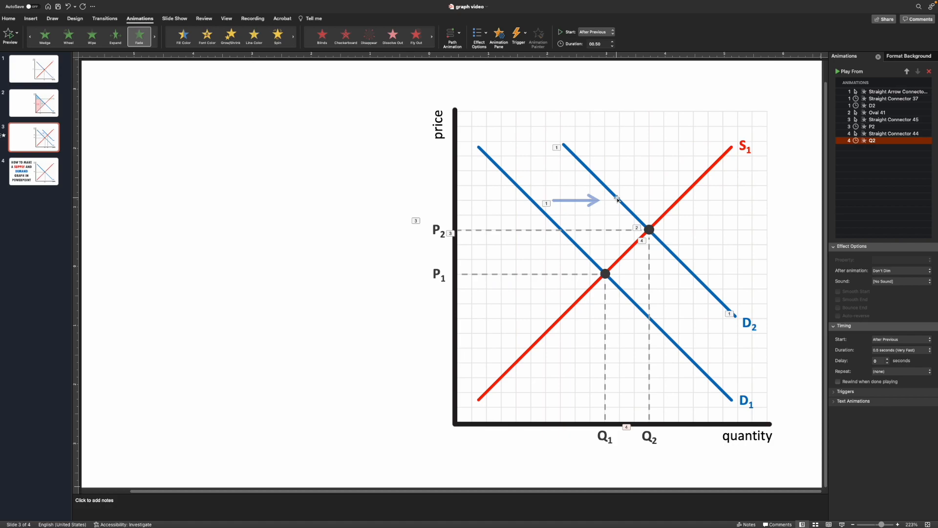
# Move the D2 demand line back so it lies exactly on top of D1 as its starting position.
pyautogui.moveTo(617, 199)
pyautogui.mouseDown()
pyautogui.moveTo(600, 200)
pyautogui.moveTo(607, 192)
pyautogui.mouseUp()
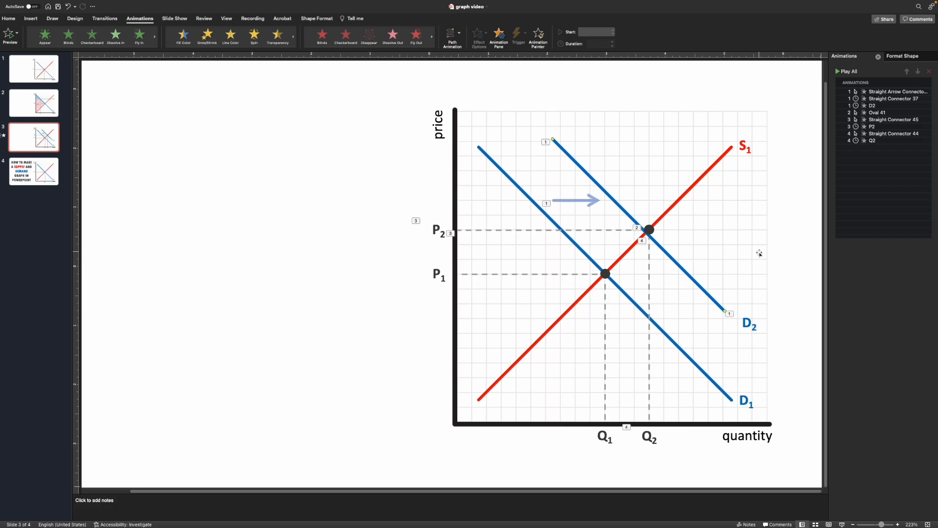
pyautogui.moveTo(628, 213); pyautogui.dragTo(552, 221)
pyautogui.click(507, 214)
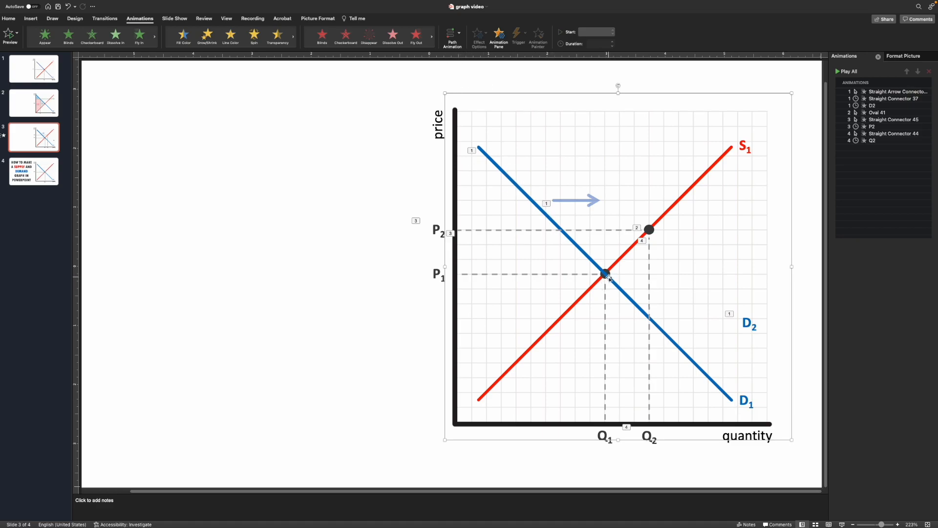
# Bring the original P1 equilibrium dot to the front so it sits above the demand lines.
pyautogui.scroll(5, 605, 284)
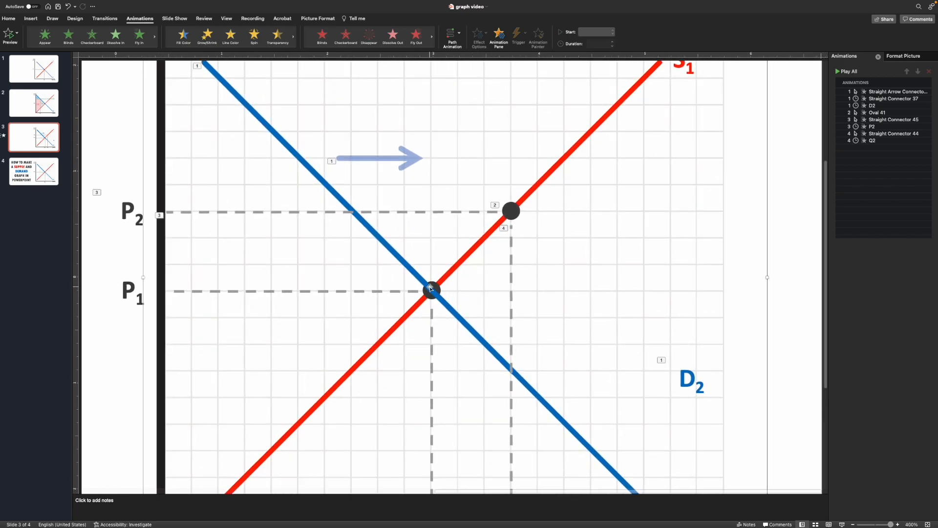
pyautogui.click(442, 288)
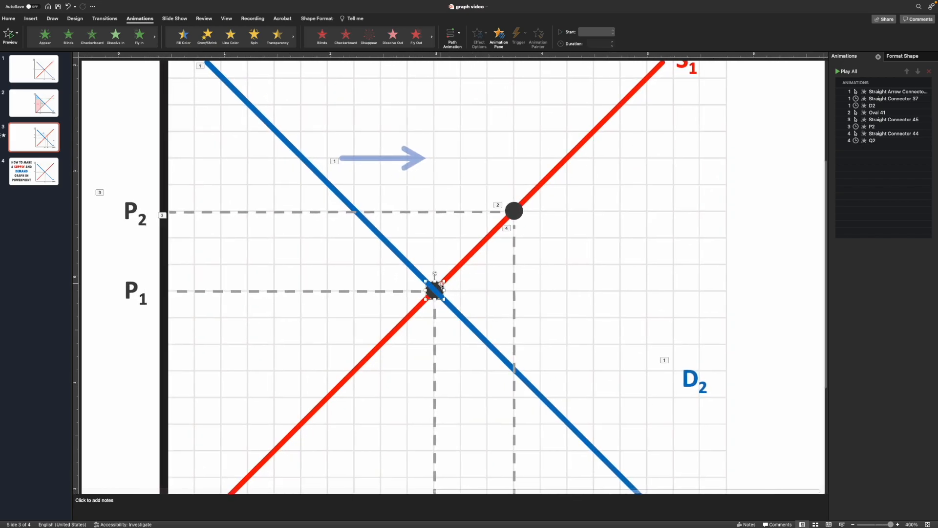
pyautogui.rightClick(441, 284)
pyautogui.moveTo(489, 365)
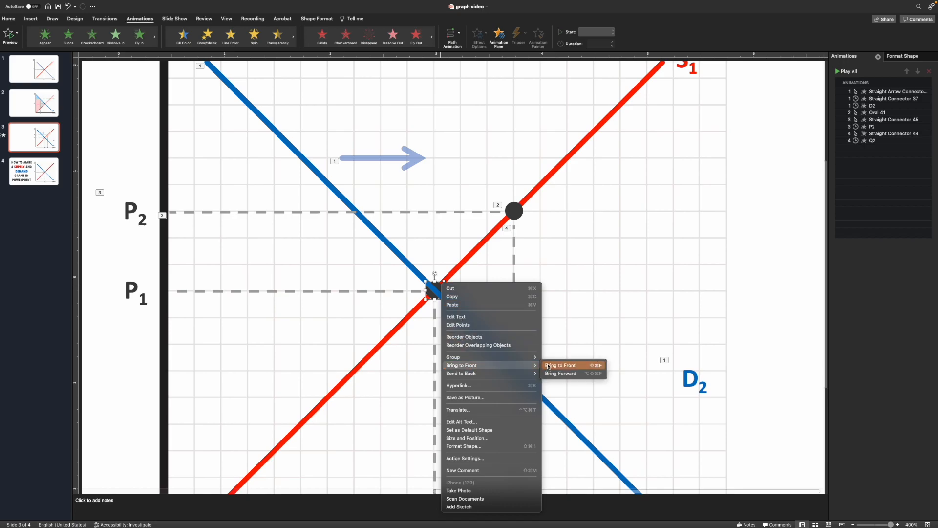
pyautogui.click(572, 366)
pyautogui.click(504, 292)
# Try drawing a custom horizontal line motion path for the D2 line, then delete it.
pyautogui.scroll(-3, 521, 299)
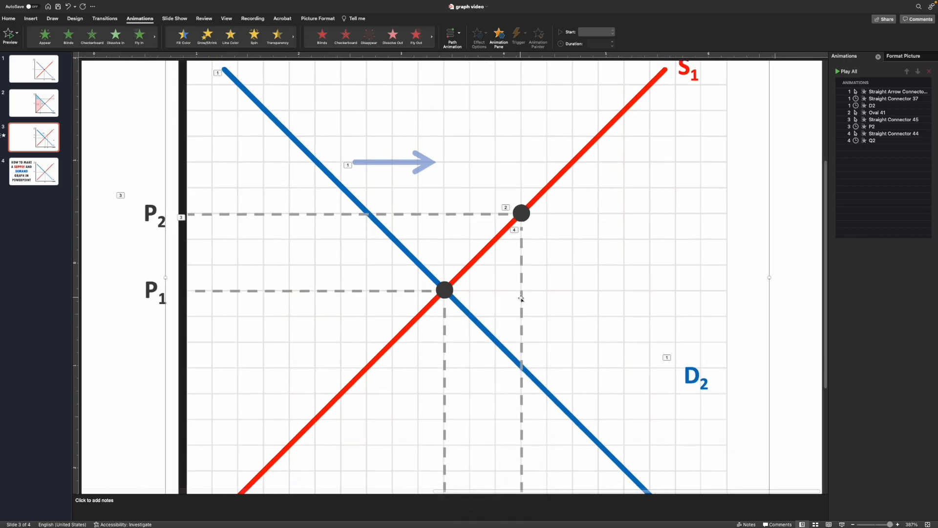
pyautogui.scroll(-3, 520, 299)
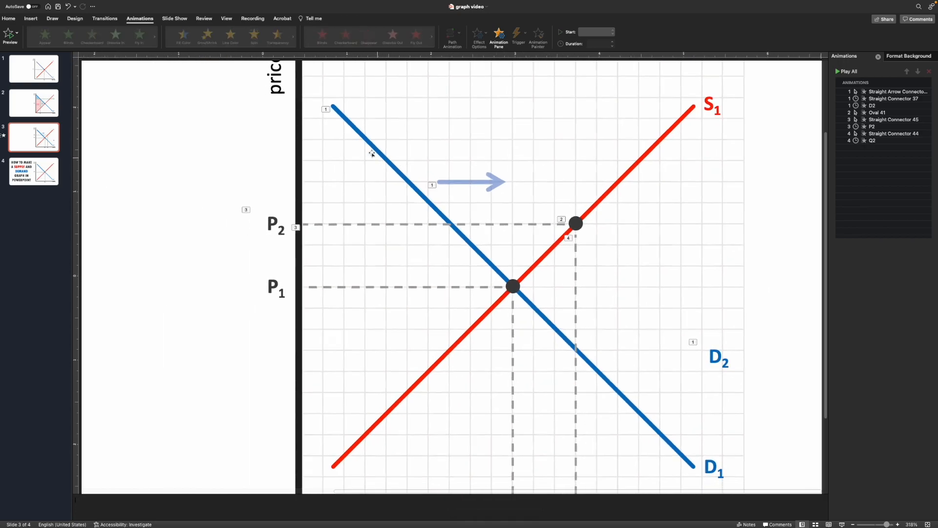
pyautogui.scroll(-1, 430, 175)
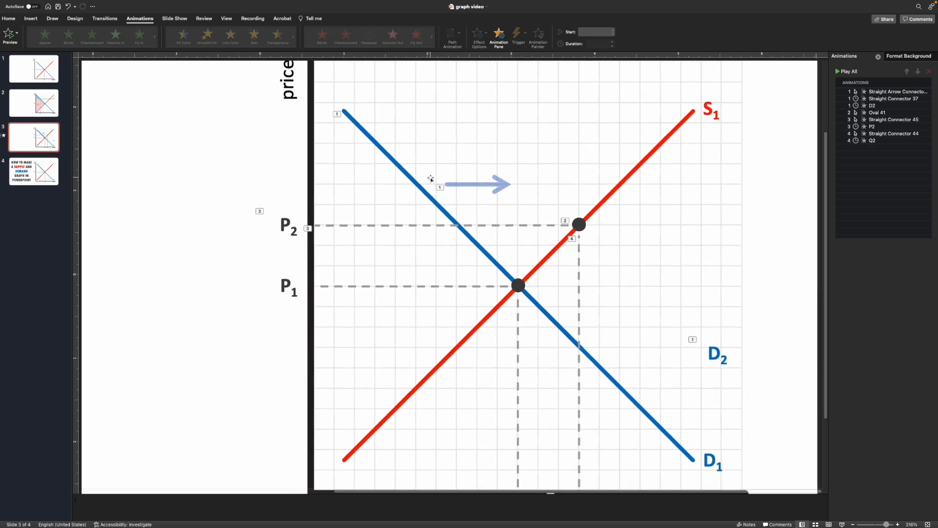
pyautogui.scroll(-3, 432, 172)
pyautogui.click(492, 194)
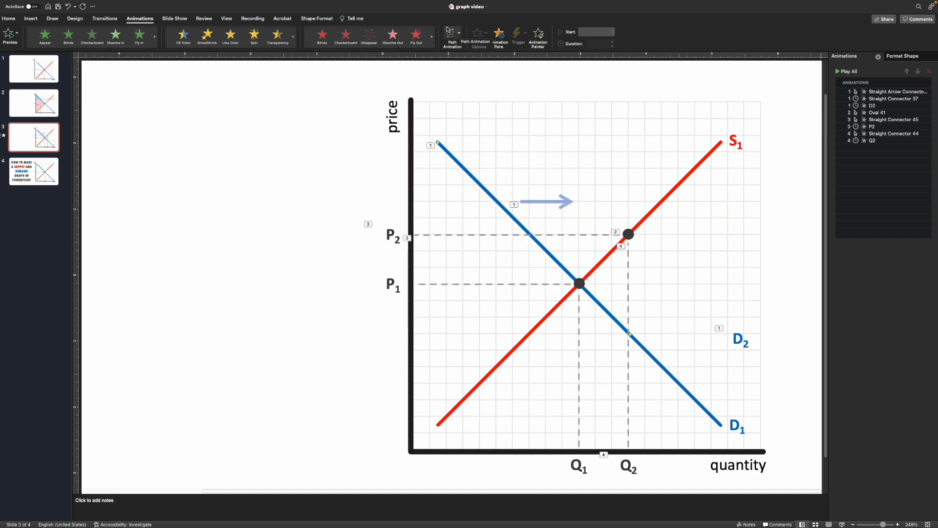
pyautogui.click(459, 35)
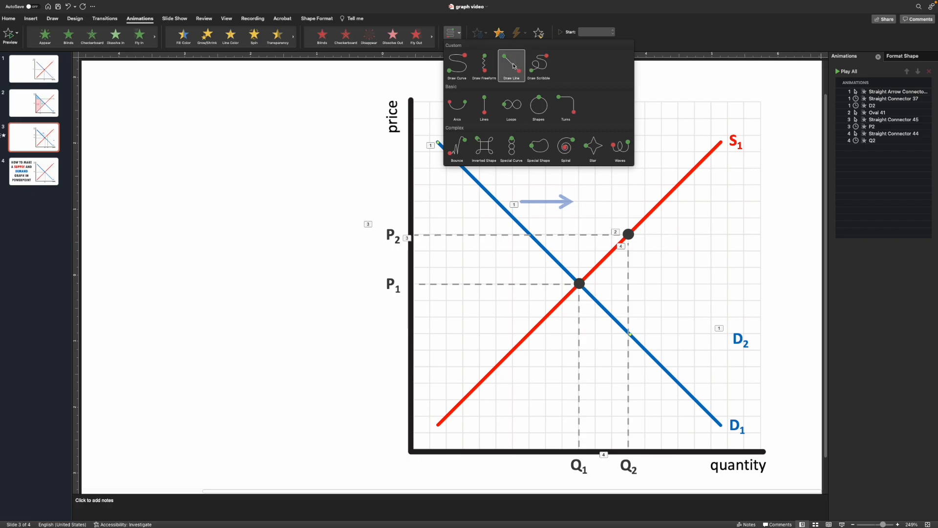
pyautogui.click(512, 65)
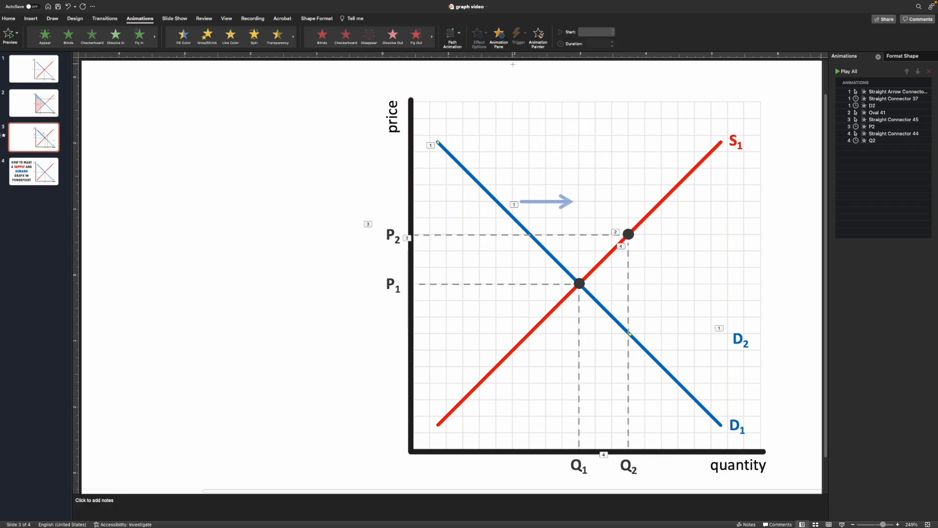
pyautogui.moveTo(499, 201); pyautogui.dragTo(582, 200)
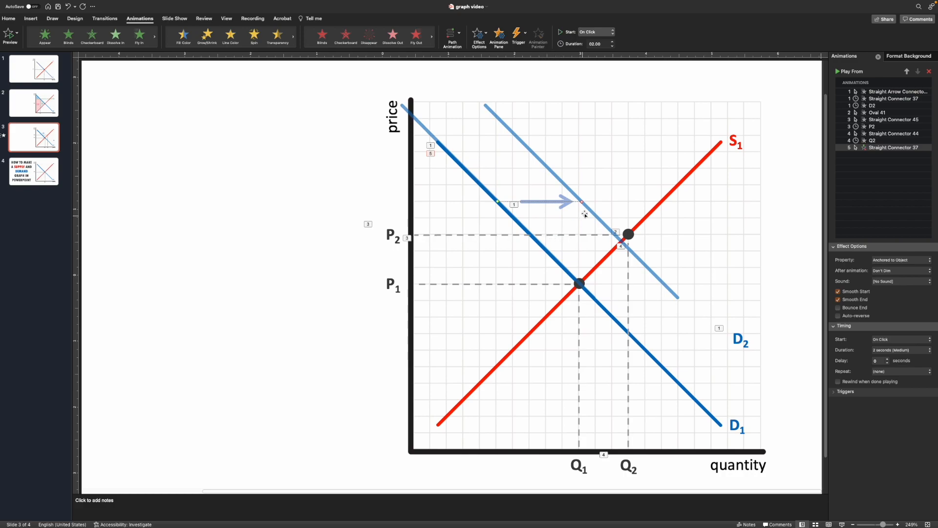
pyautogui.press('Delete')
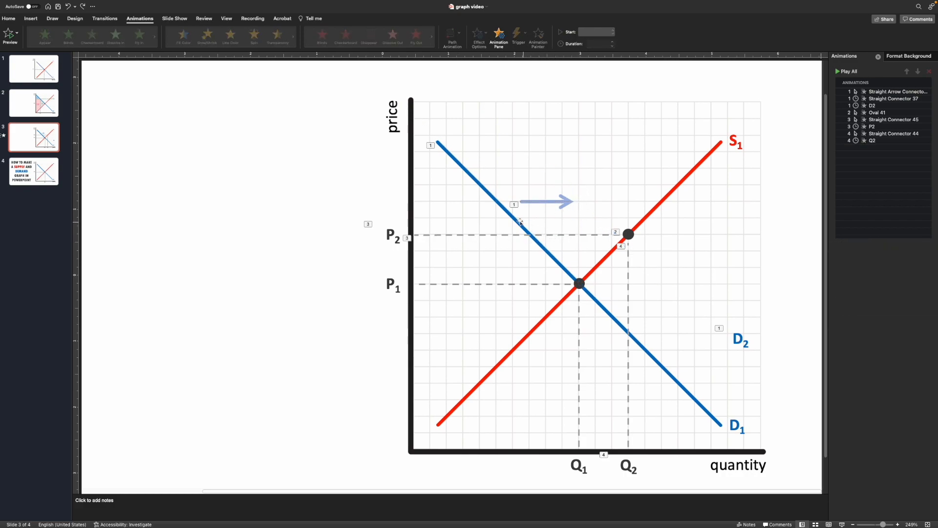
# Add a Lines motion path to the D2 line and set its direction to Right.
pyautogui.click(468, 172)
pyautogui.click(459, 42)
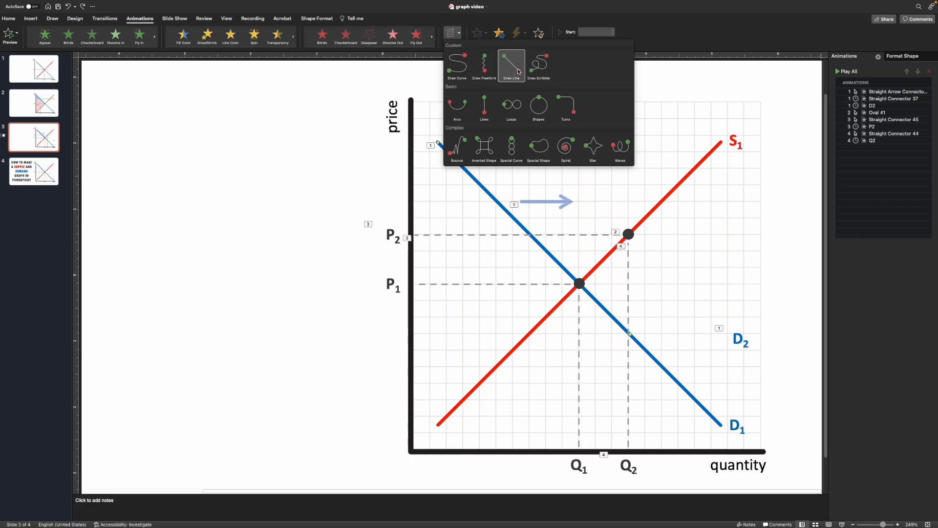
pyautogui.click(486, 113)
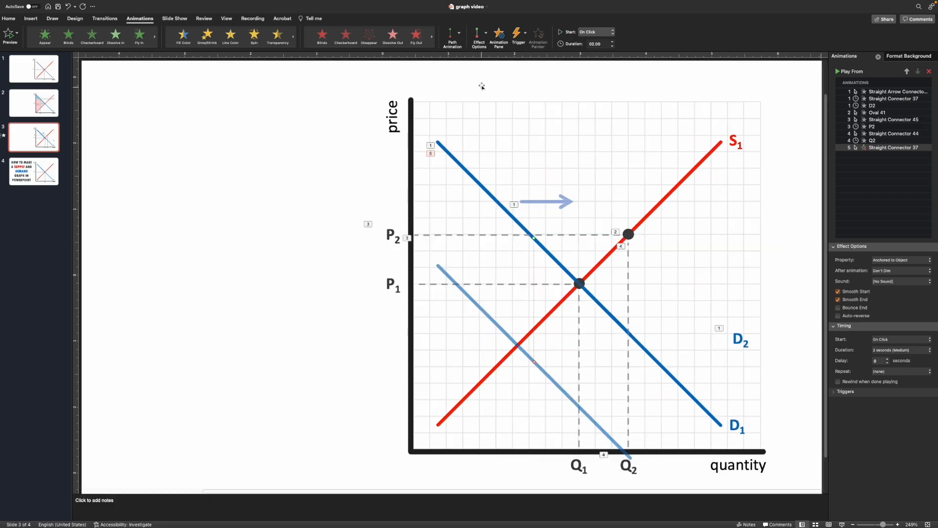
pyautogui.click(485, 36)
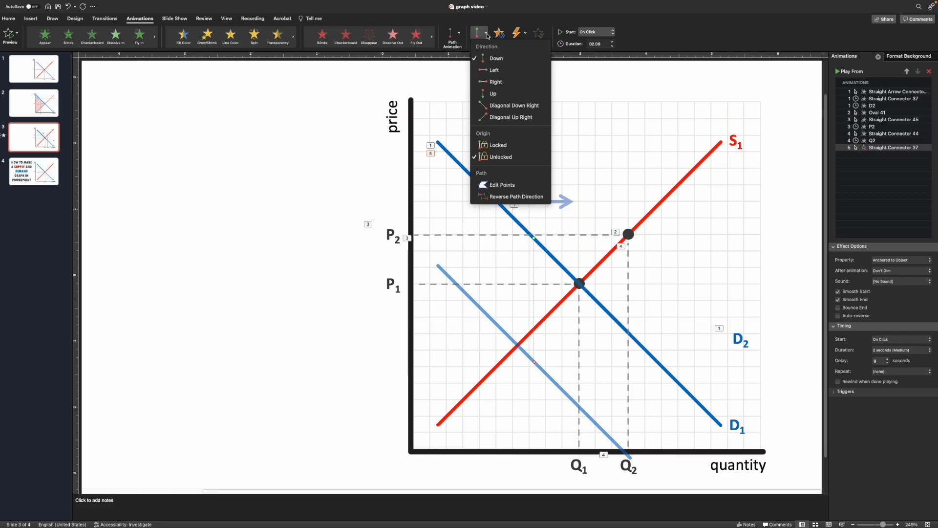
pyautogui.click(503, 82)
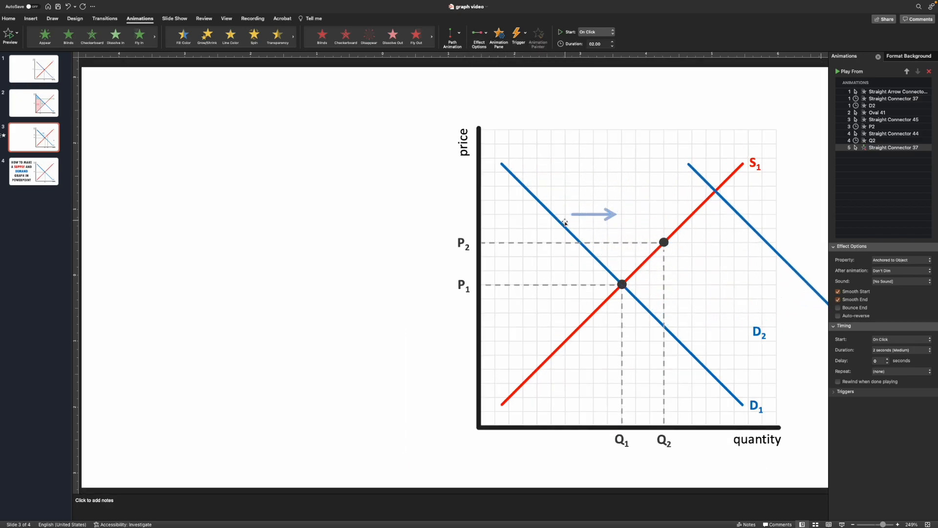
# Lock the motion path's origin and drag its end point so D2 finishes through the new equilibrium point.
pyautogui.click(485, 39)
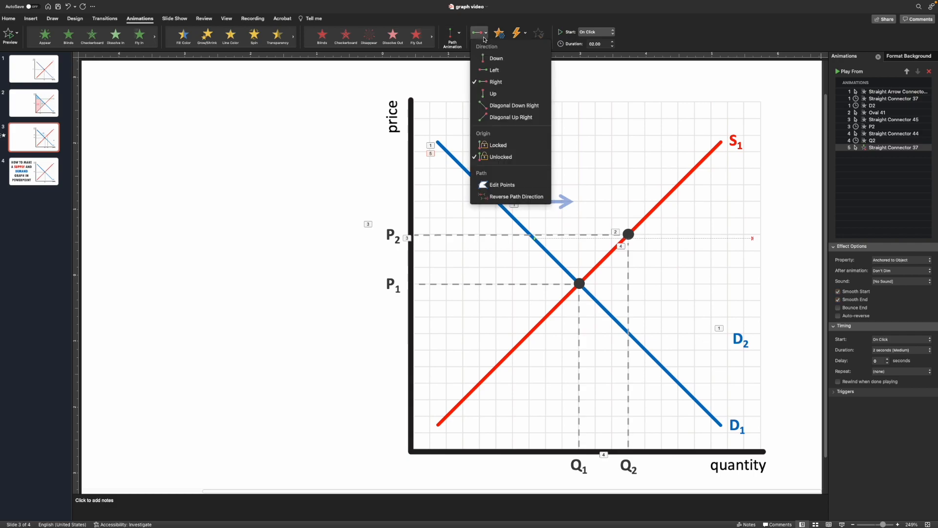
pyautogui.click(496, 145)
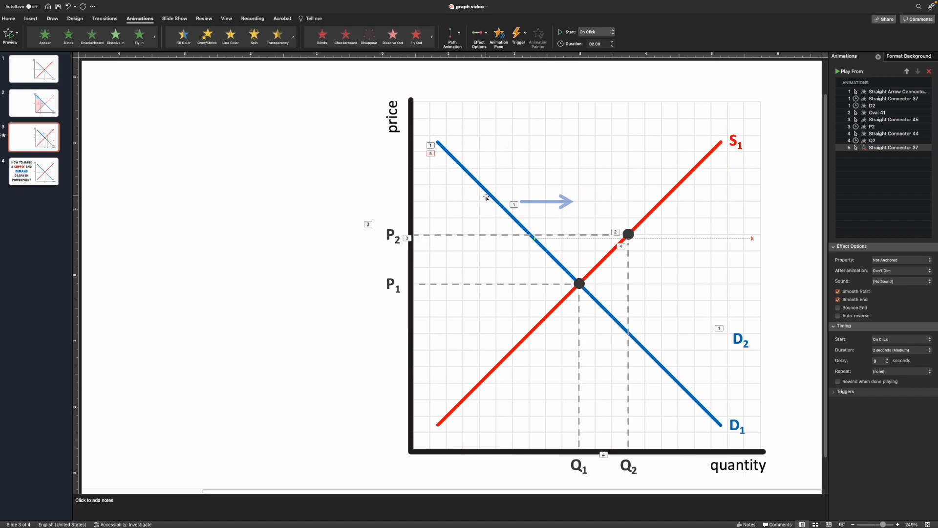
pyautogui.click(754, 241)
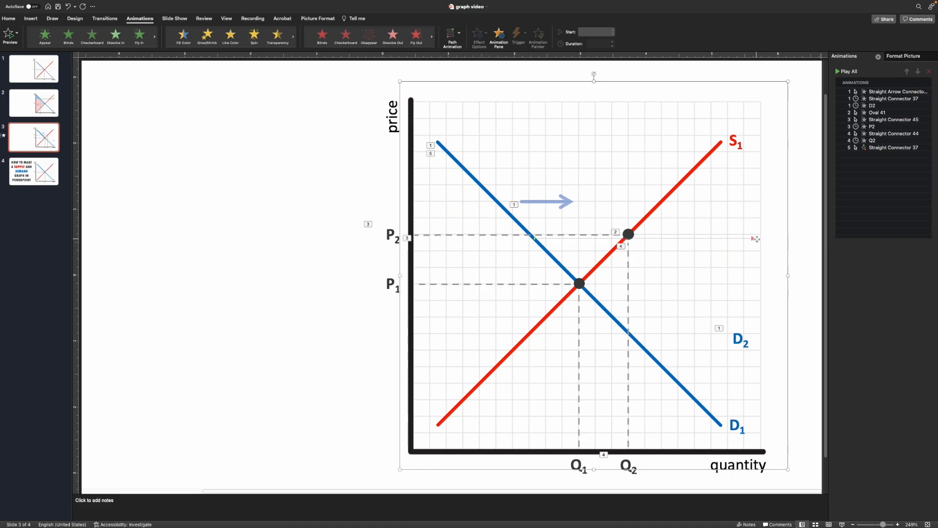
pyautogui.click(755, 240)
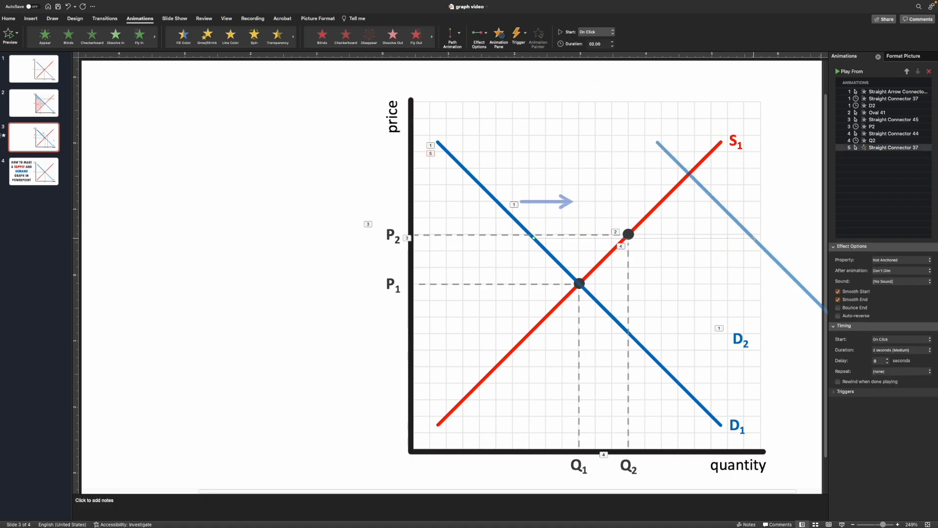
pyautogui.moveTo(754, 239); pyautogui.dragTo(634, 240)
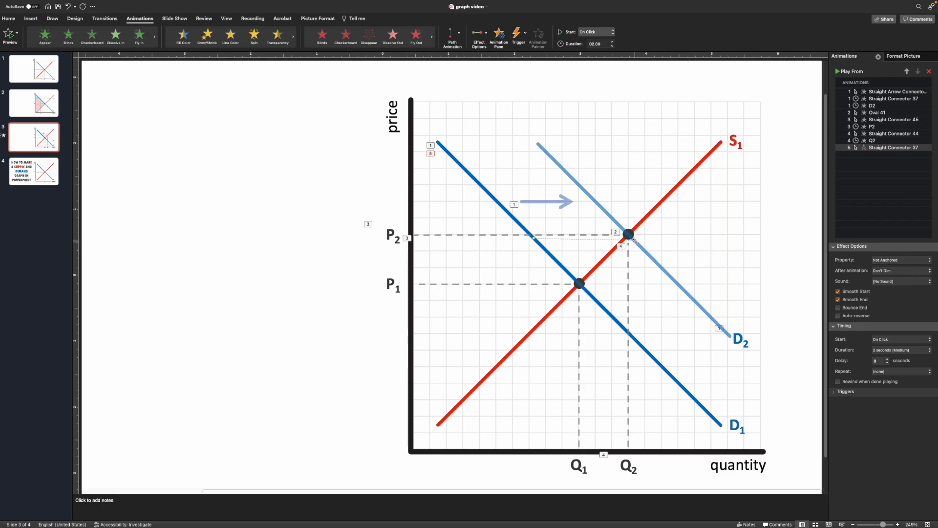
pyautogui.moveTo(634, 240); pyautogui.dragTo(631, 236)
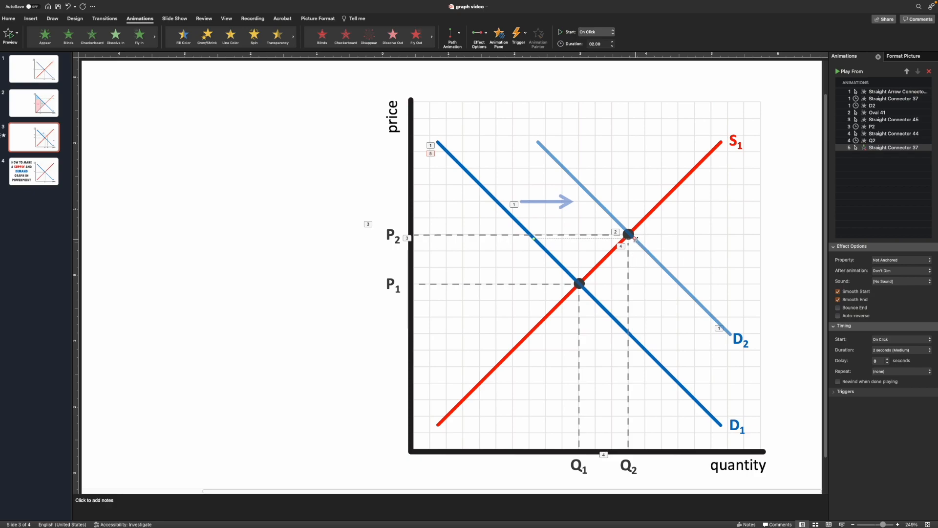
pyautogui.moveTo(633, 237); pyautogui.dragTo(633, 239)
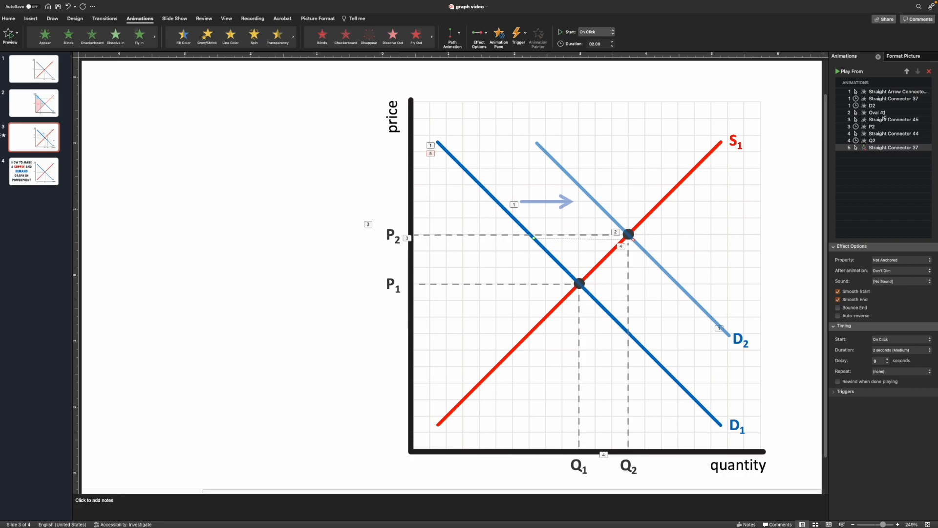
# Move the D2 motion path to play second in the animation order and remove the line's Wipe entrance.
pyautogui.click(885, 148)
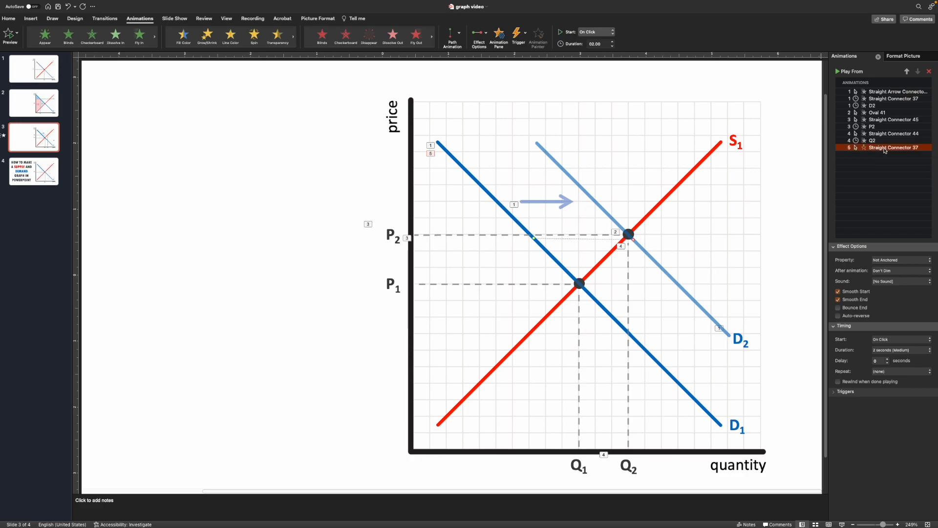
pyautogui.moveTo(885, 149); pyautogui.dragTo(883, 98)
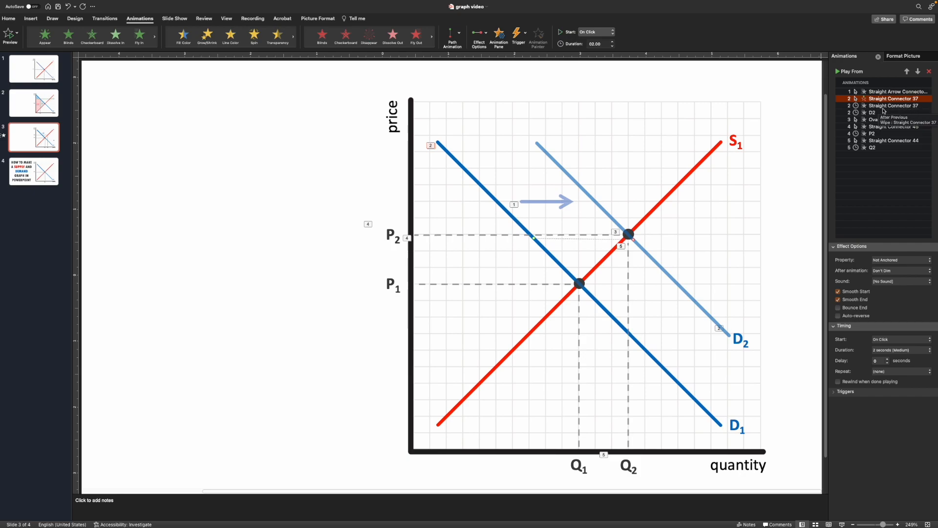
pyautogui.click(913, 107)
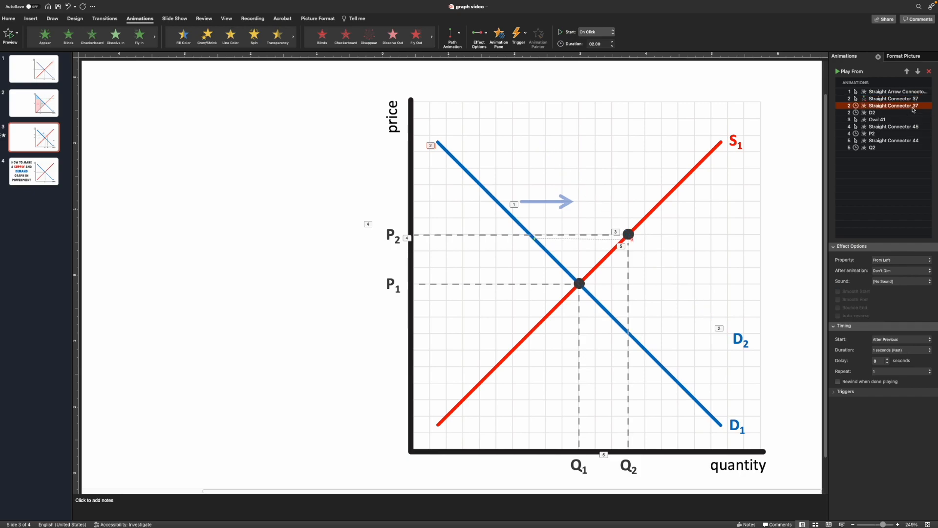
pyautogui.press('Delete')
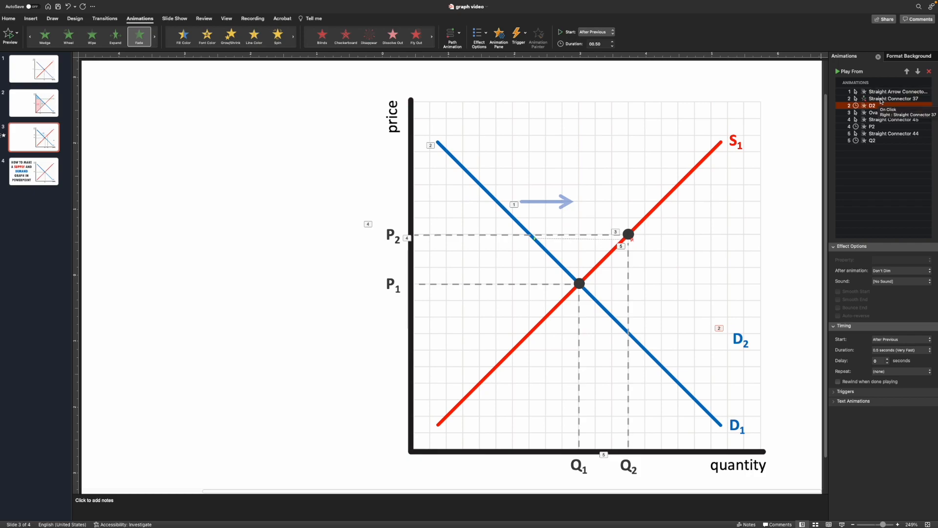
# Nudge the D2 label slightly to the right beside the shifted demand line.
pyautogui.click(868, 92)
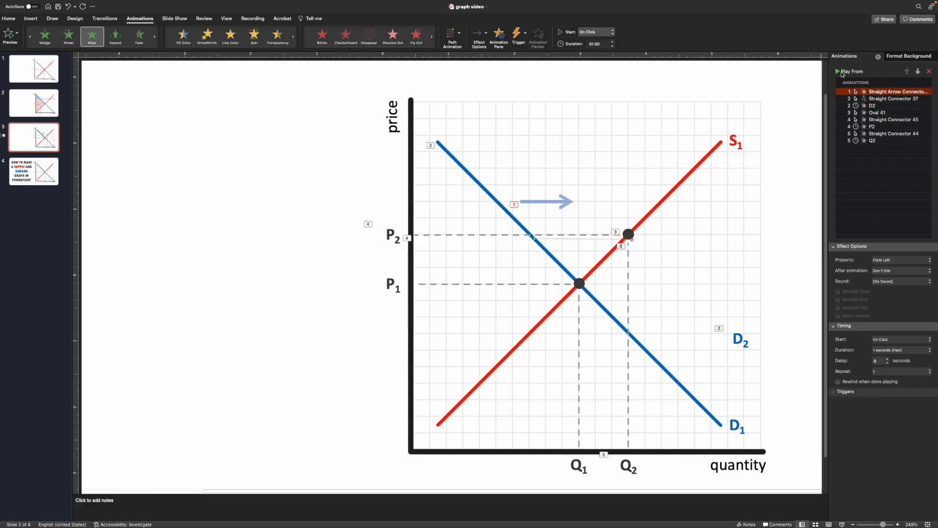
pyautogui.click(878, 99)
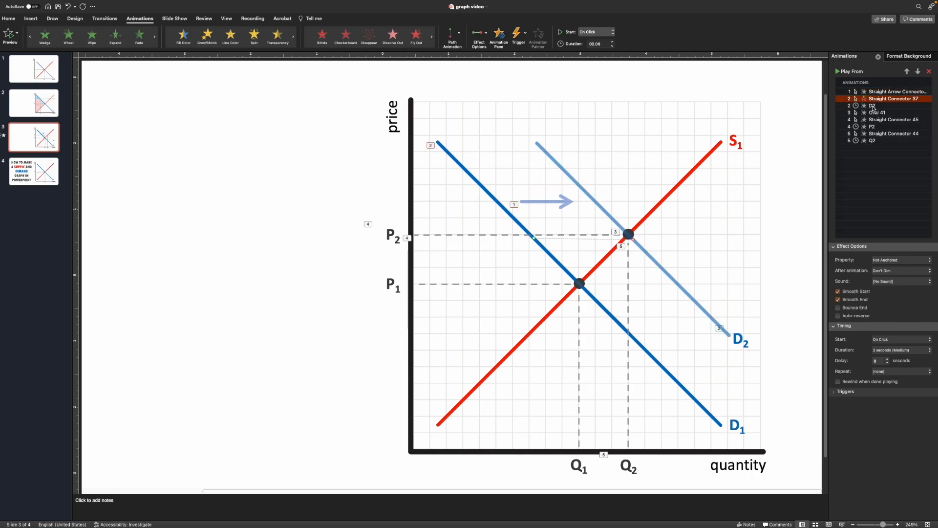
pyautogui.click(873, 106)
pyautogui.click(761, 332)
pyautogui.moveTo(762, 347); pyautogui.dragTo(766, 347)
# Reorder the animations so the D2 motion path plays first and the shift arrow's Wipe plays second.
pyautogui.click(877, 113)
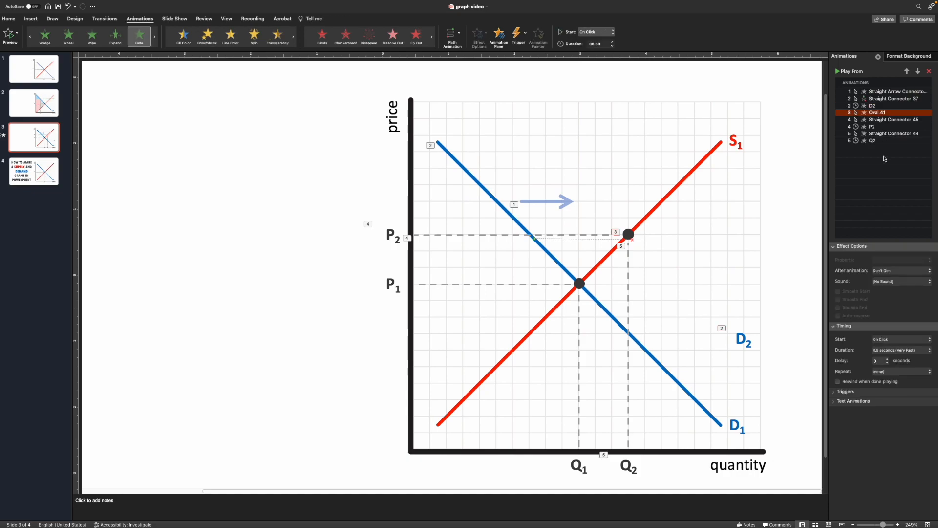
pyautogui.click(882, 94)
pyautogui.moveTo(883, 93); pyautogui.dragTo(892, 93)
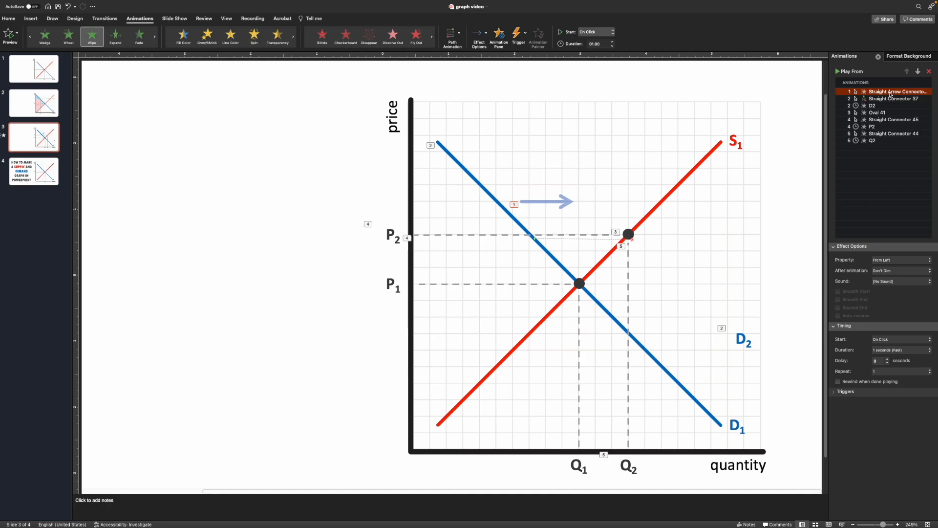
pyautogui.moveTo(889, 93); pyautogui.dragTo(890, 105)
pyautogui.click(879, 93)
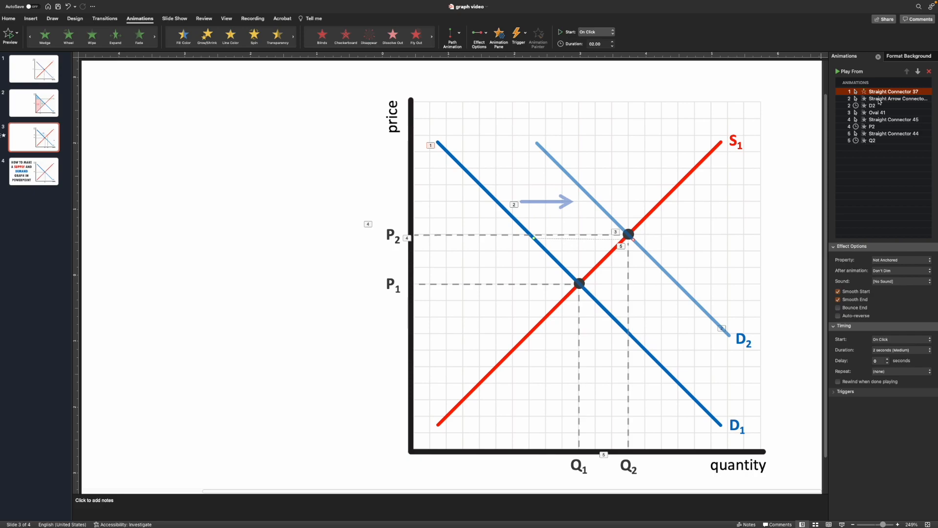
pyautogui.click(879, 100)
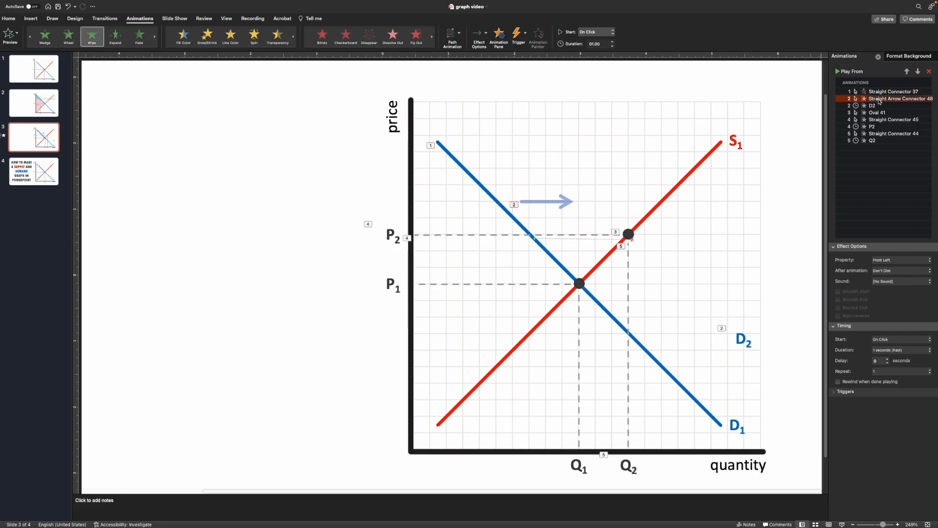
pyautogui.click(550, 202)
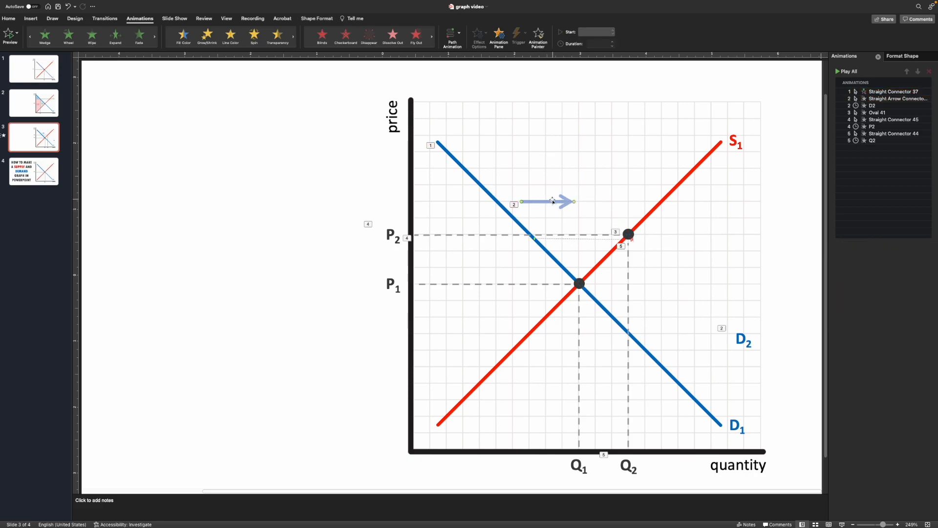
# Set the shift arrow's Wipe animation to start After Previous.
pyautogui.click(874, 106)
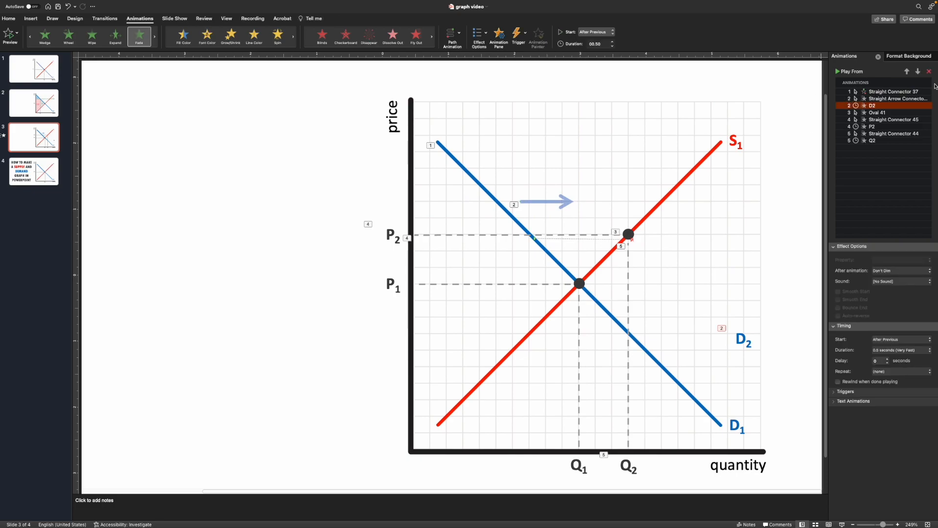
pyautogui.click(896, 99)
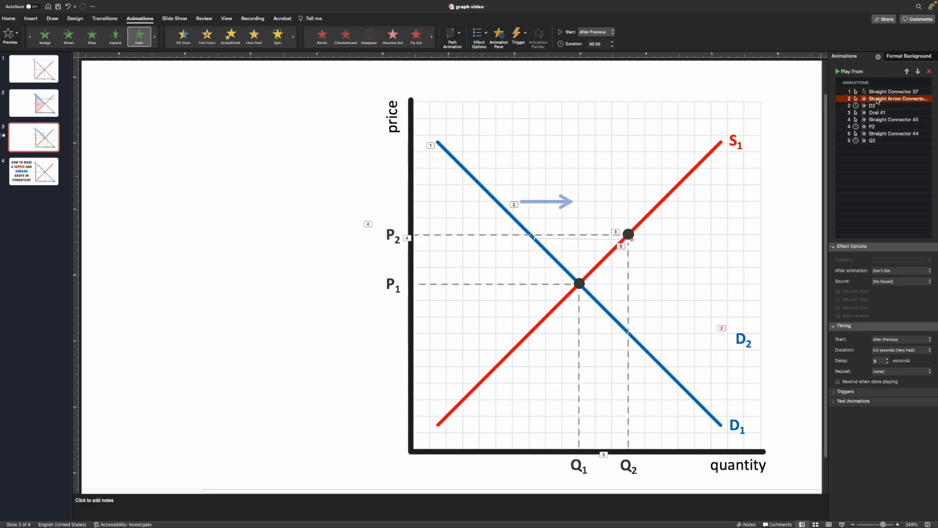
pyautogui.click(611, 33)
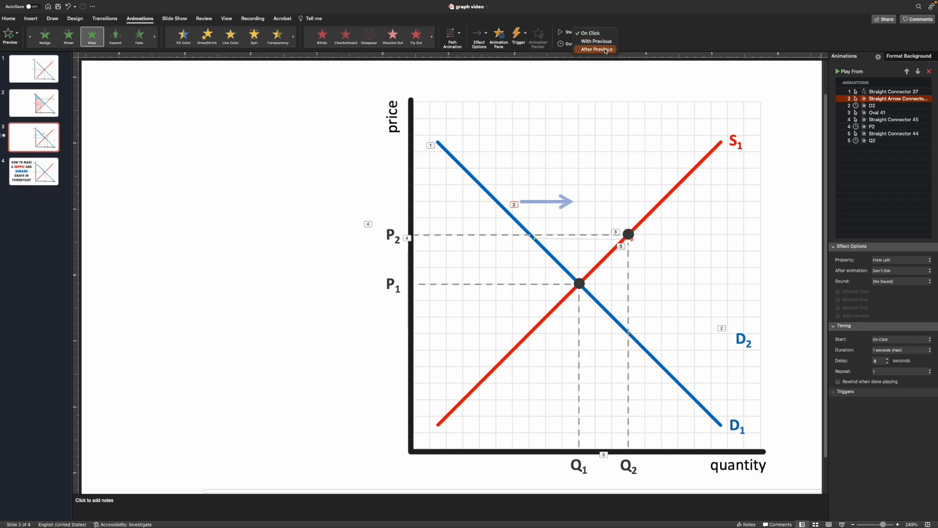
pyautogui.click(597, 49)
# Set the D2 label's Fade animation to start With Previous.
pyautogui.click(879, 107)
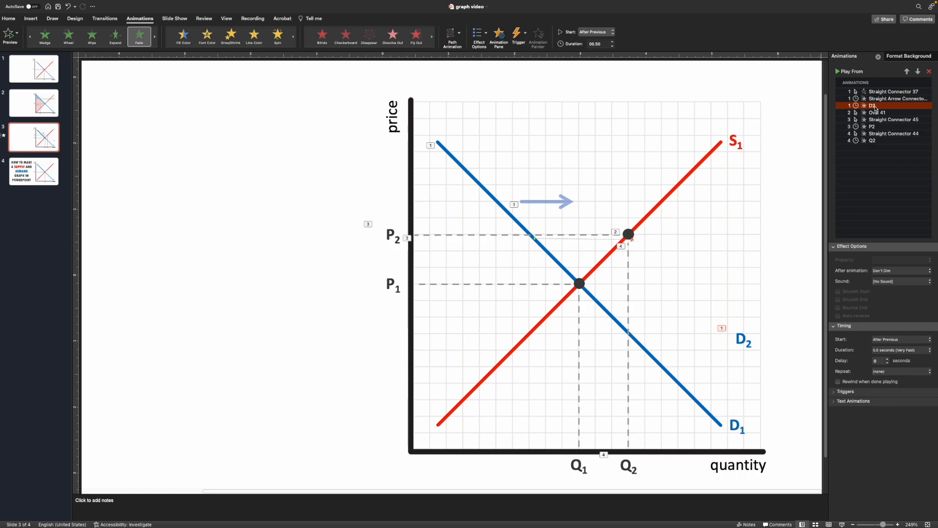
pyautogui.click(613, 35)
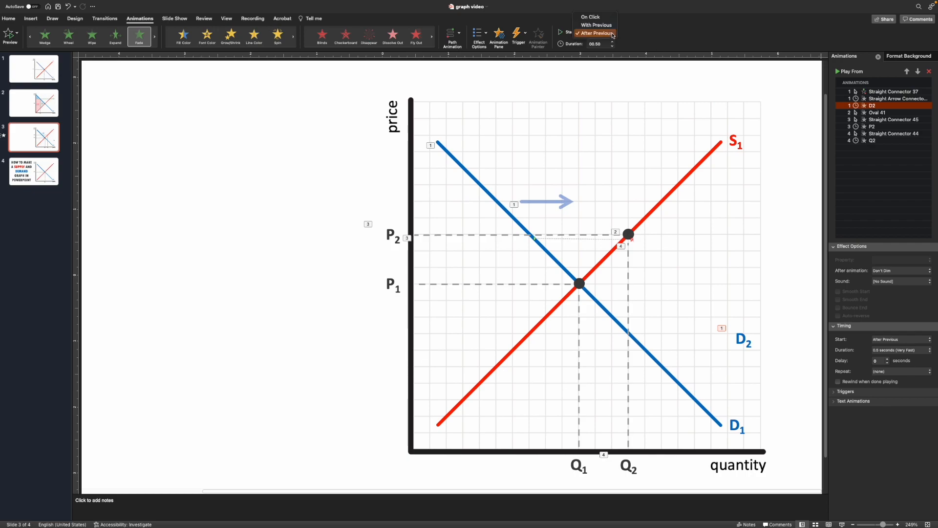
pyautogui.click(596, 25)
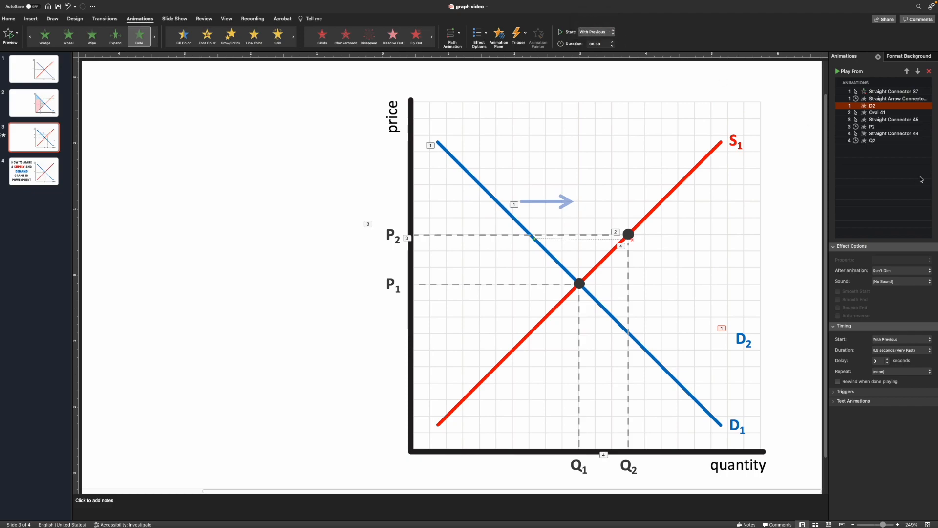
# Review the timing settings of each animation in the animation list, from the D1 line down to Q2.
pyautogui.click(880, 92)
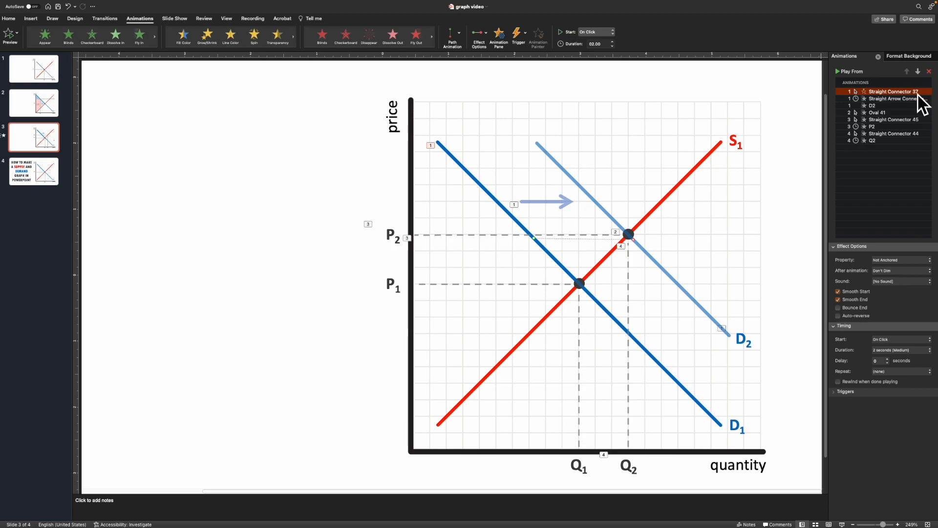
pyautogui.click(882, 99)
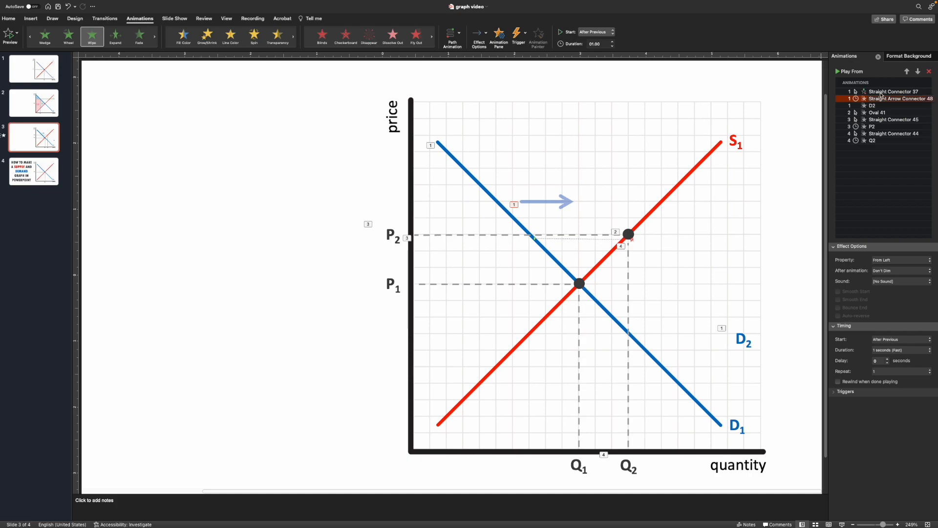
pyautogui.click(881, 92)
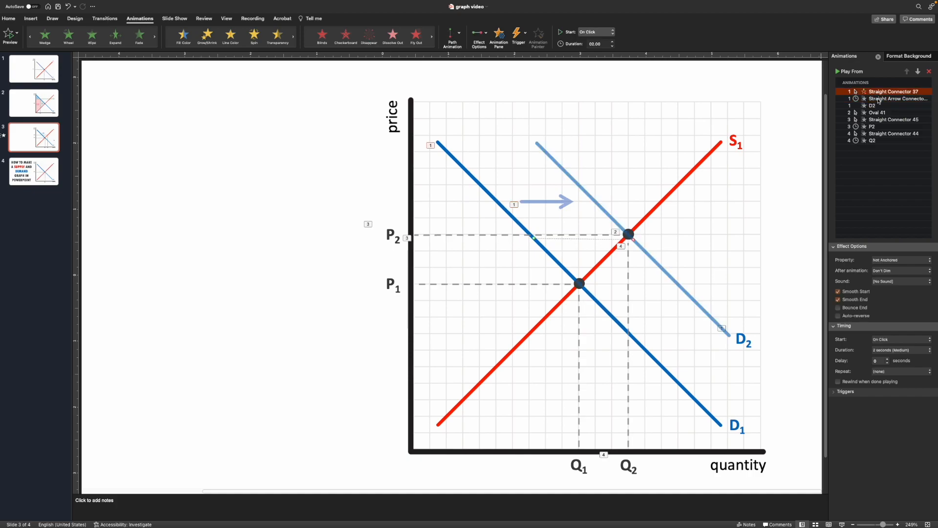
pyautogui.click(874, 106)
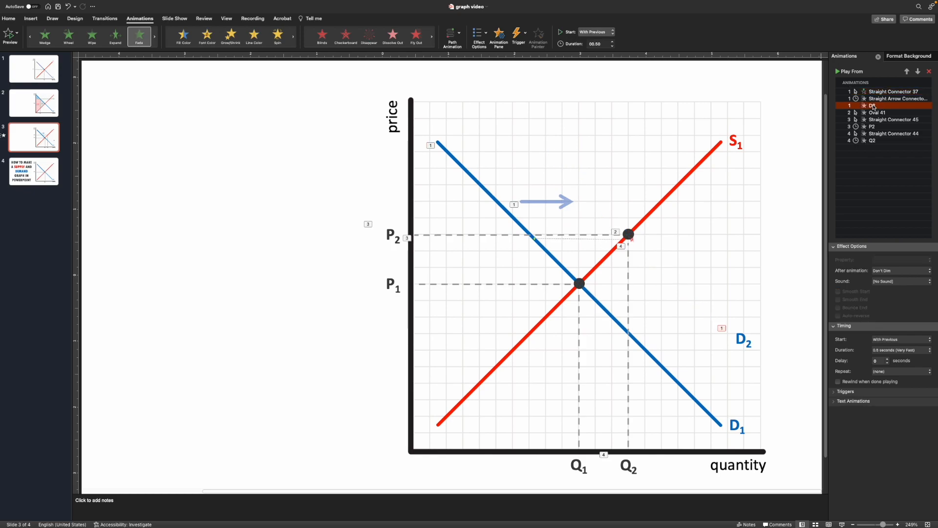
pyautogui.click(876, 99)
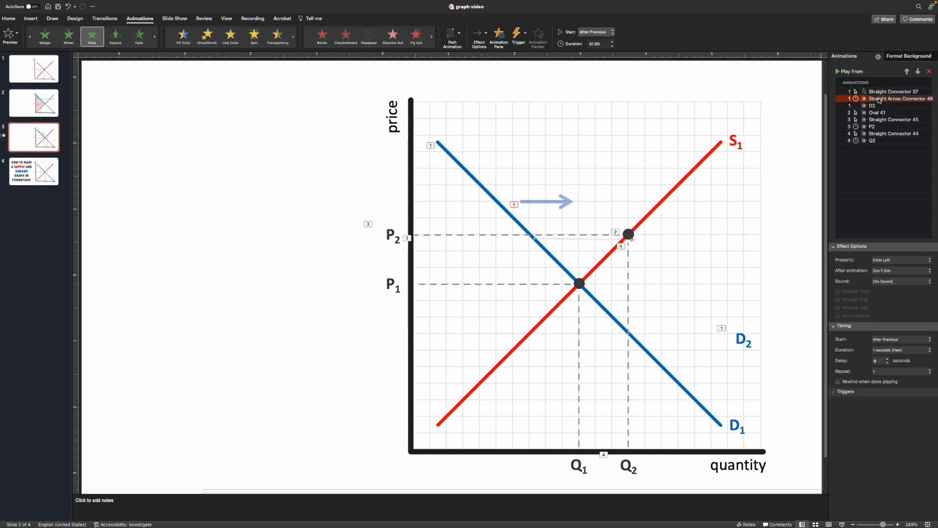
pyautogui.click(878, 94)
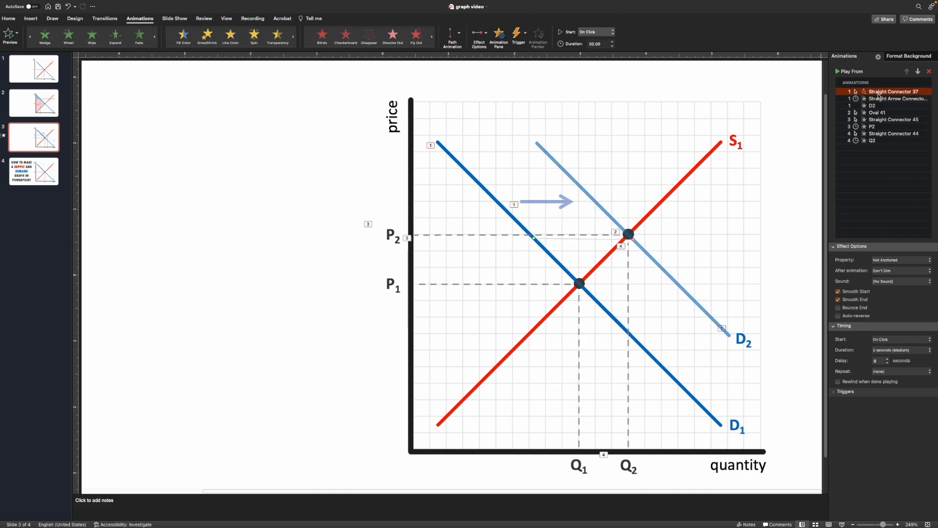
pyautogui.click(879, 113)
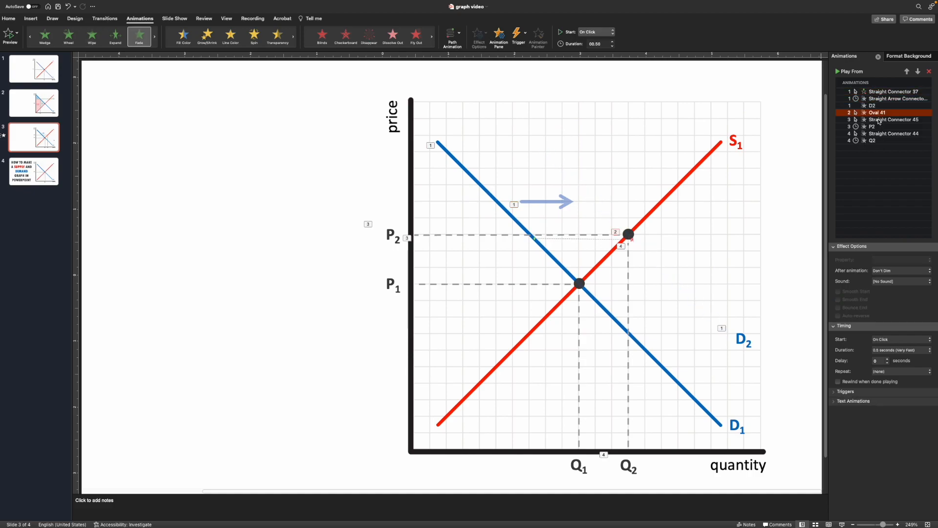
pyautogui.press('Down')
pyautogui.press('Down')
pyautogui.press('Down')
pyautogui.press('Down')
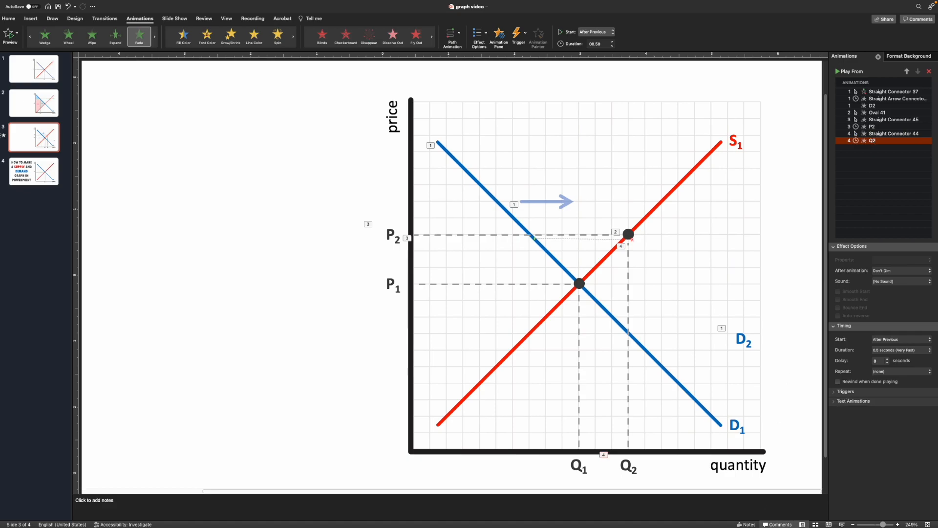
# Play the slide as a slide show and advance through the animation sequence to preview the demand shift.
pyautogui.click(841, 524)
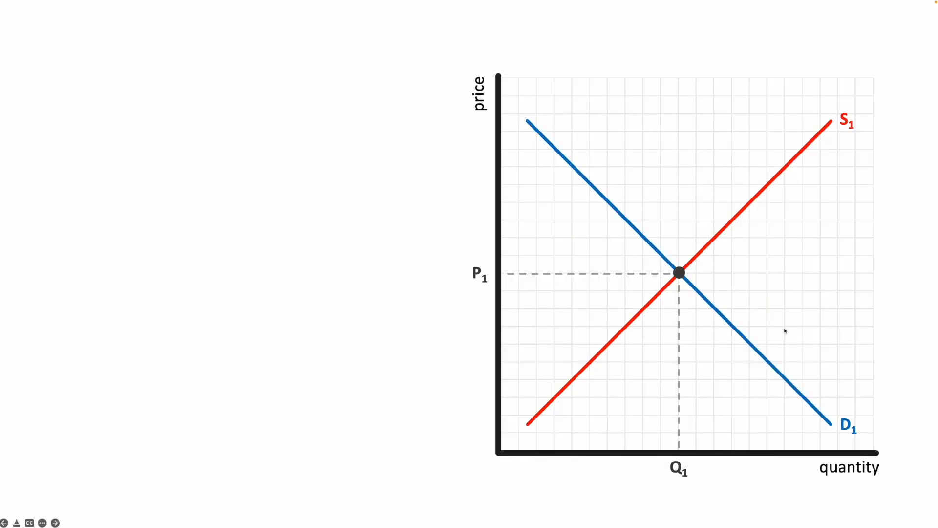
pyautogui.click(719, 372)
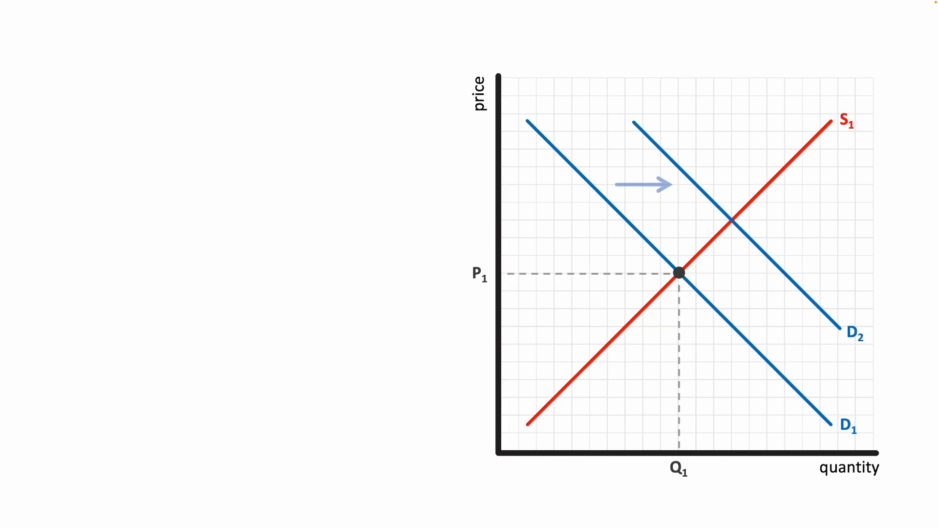
pyautogui.press('Left')
pyautogui.press('Right')
pyautogui.press('Right')
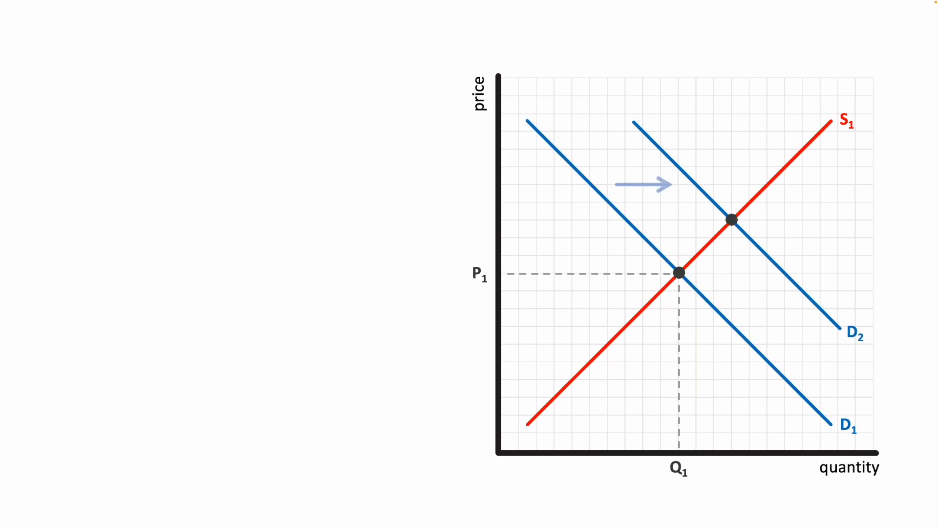